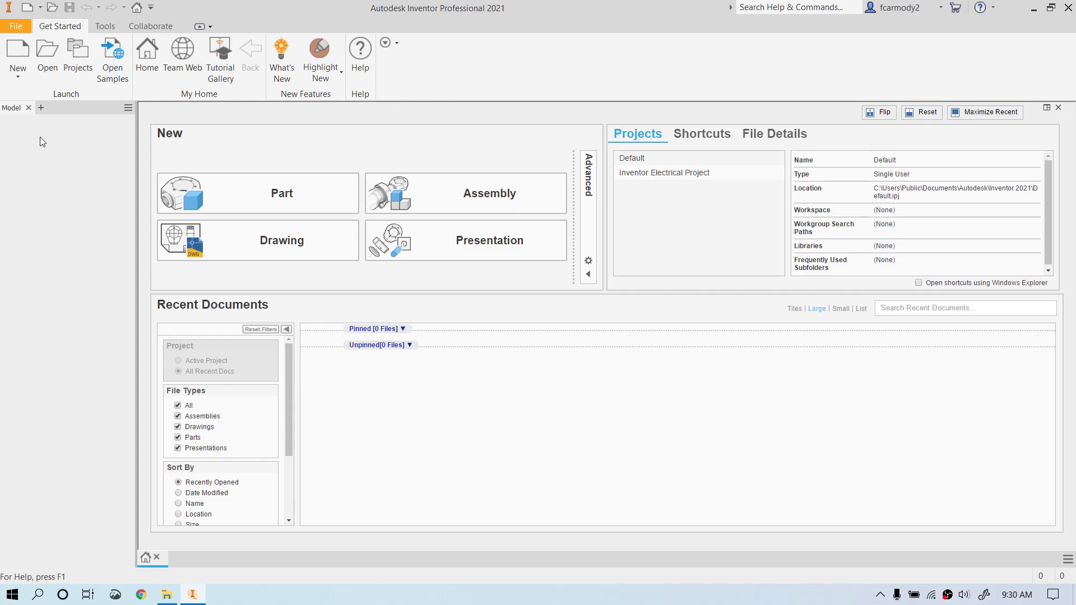
Step: Create a new part and start a 2D sketch on the horizontal origin plane
click(40, 8)
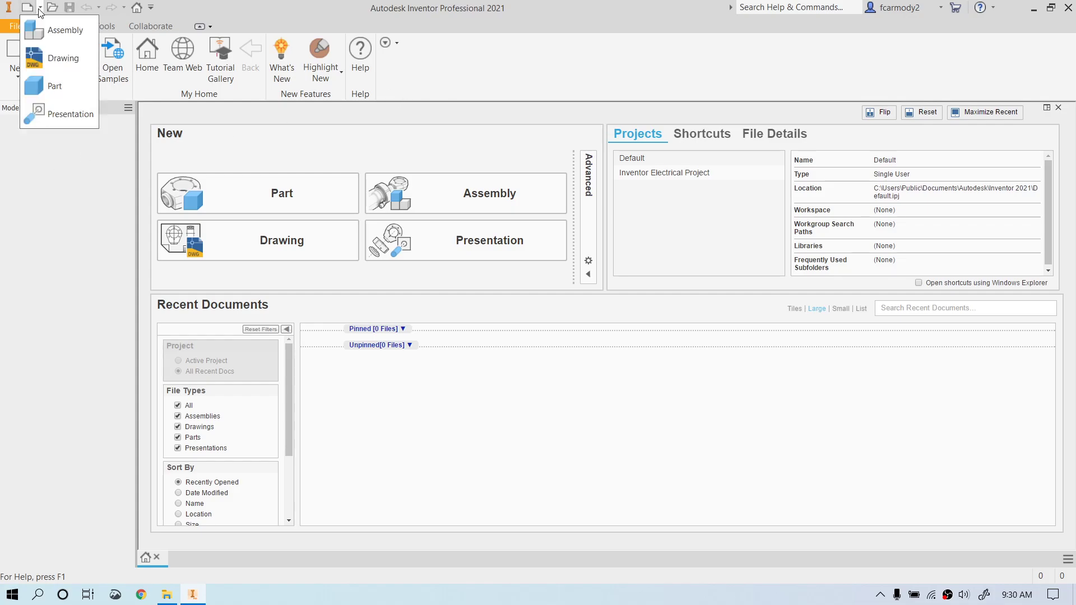
click(56, 86)
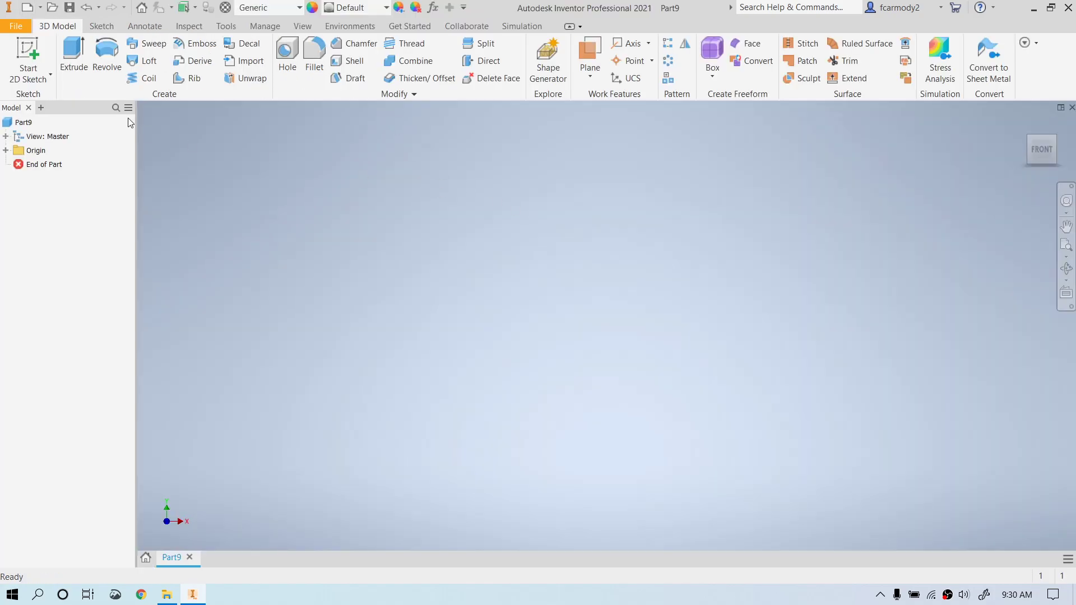
click(27, 56)
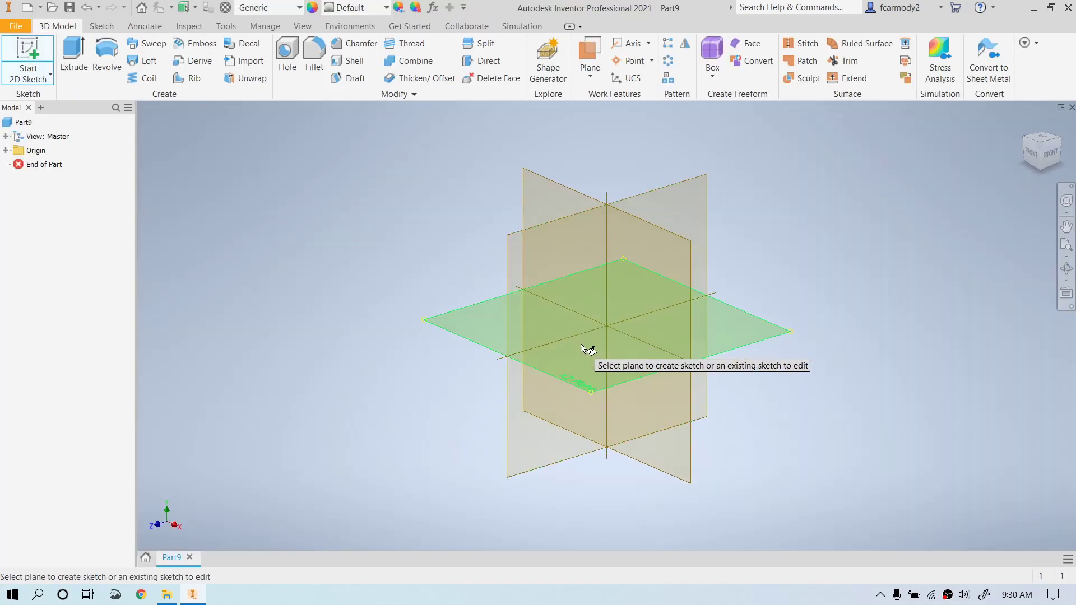
click(586, 354)
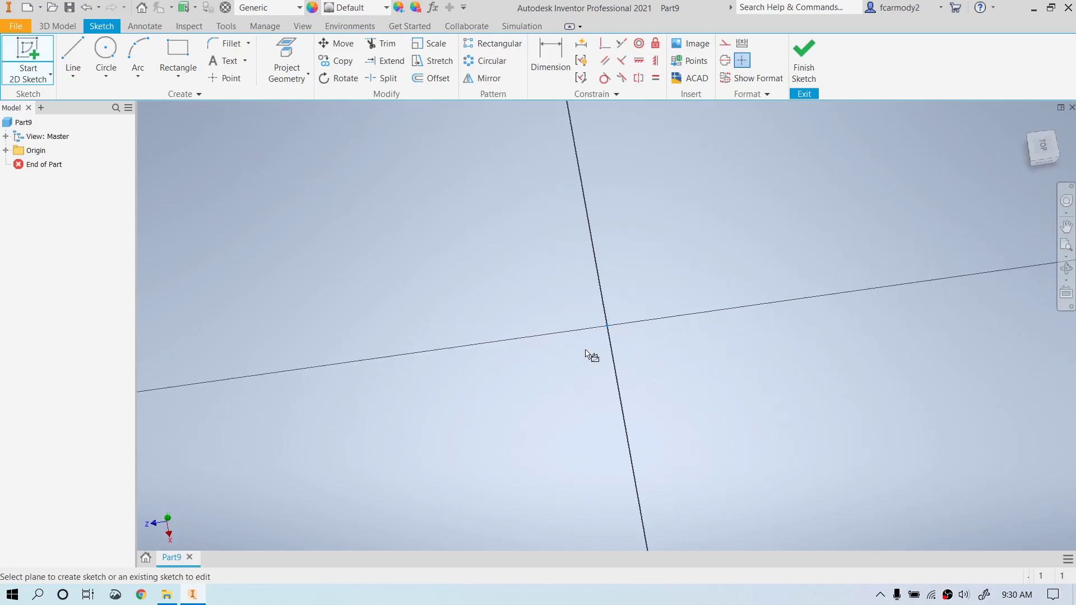
Step: Sketch a two-point rectangle about 1.79 in wide that encloses the origin
click(177, 56)
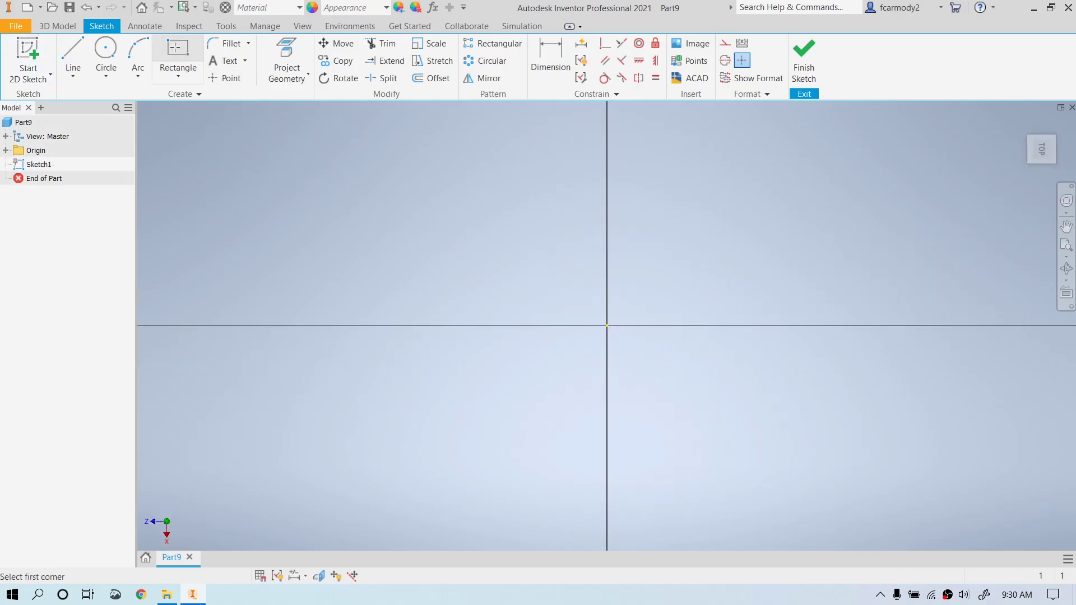
click(259, 194)
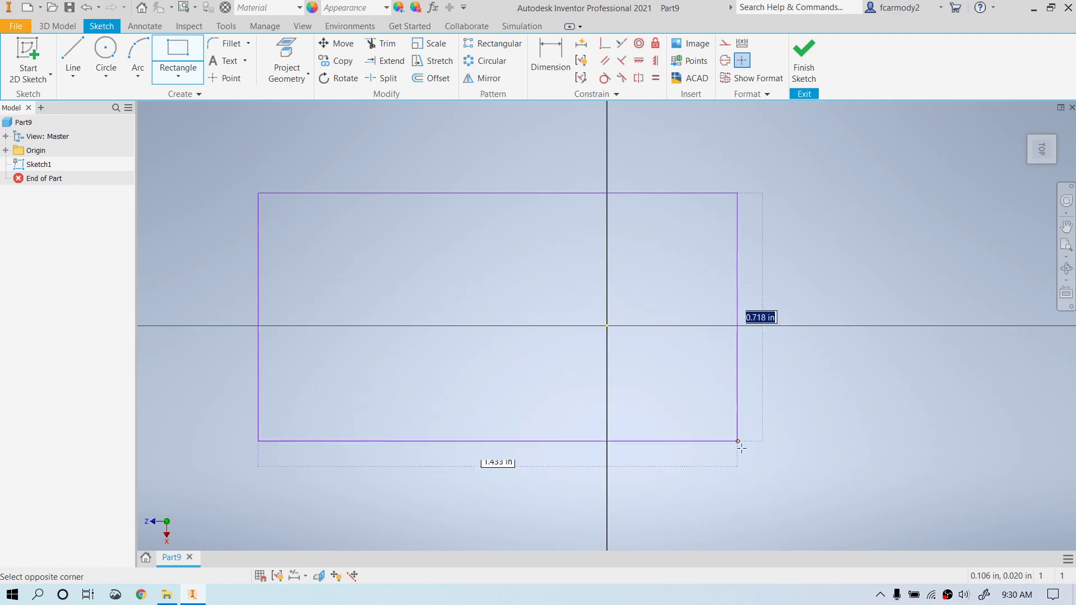
click(849, 468)
Step: Dimension the rectangle's upper horizontal edge at 8 in and fit the whole sketch in view
click(540, 53)
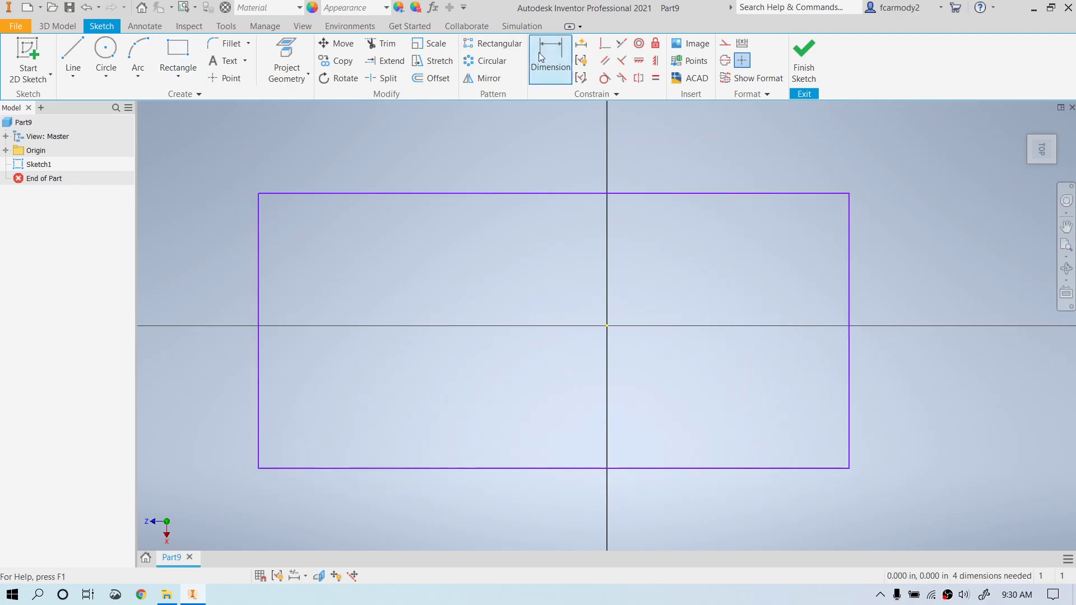
click(546, 191)
click(554, 149)
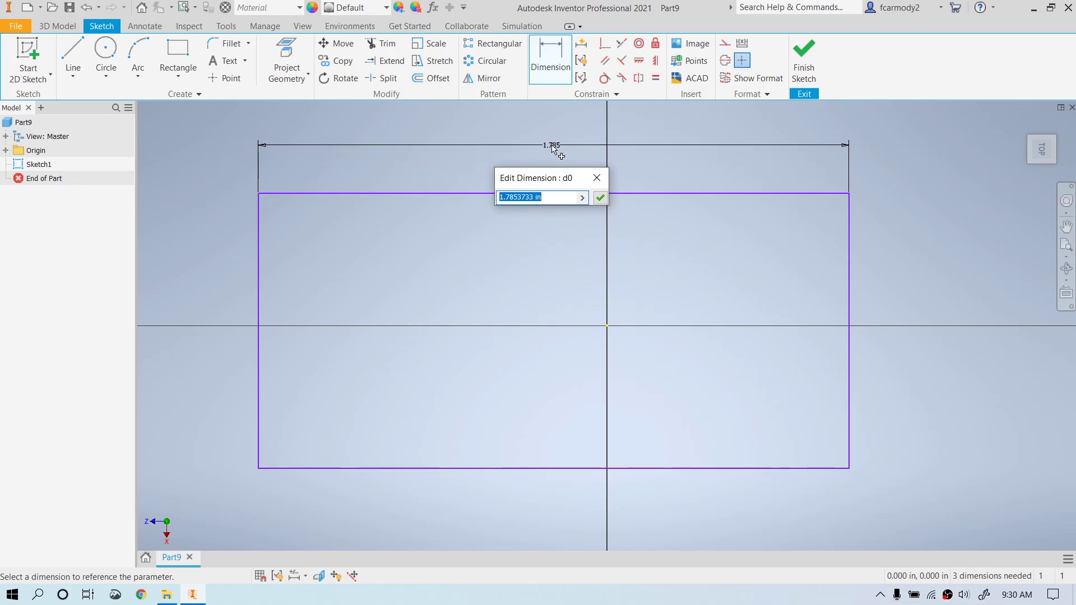
text(8)
key(Return)
click(1068, 246)
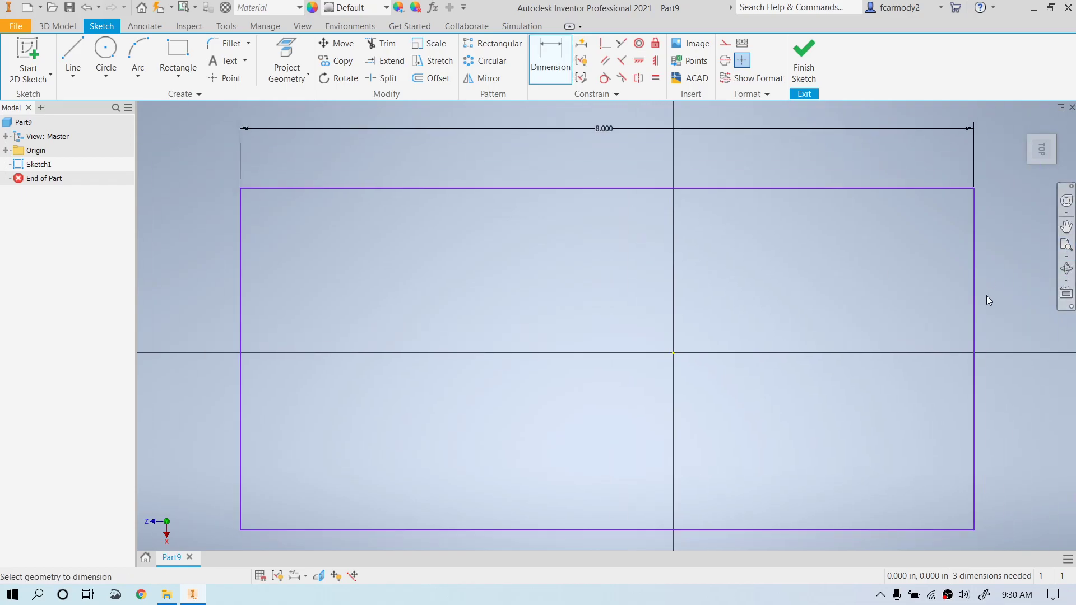
Step: Dimension the rectangle's right vertical edge as half of the horizontal dimension by referencing it and dividing by 2
click(552, 63)
click(973, 322)
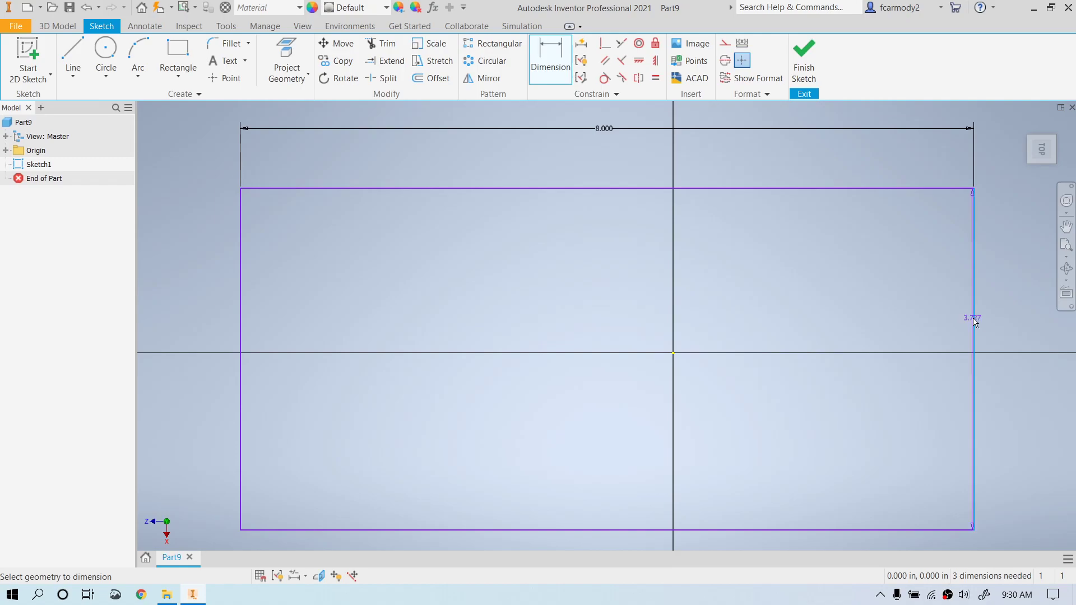
click(1007, 334)
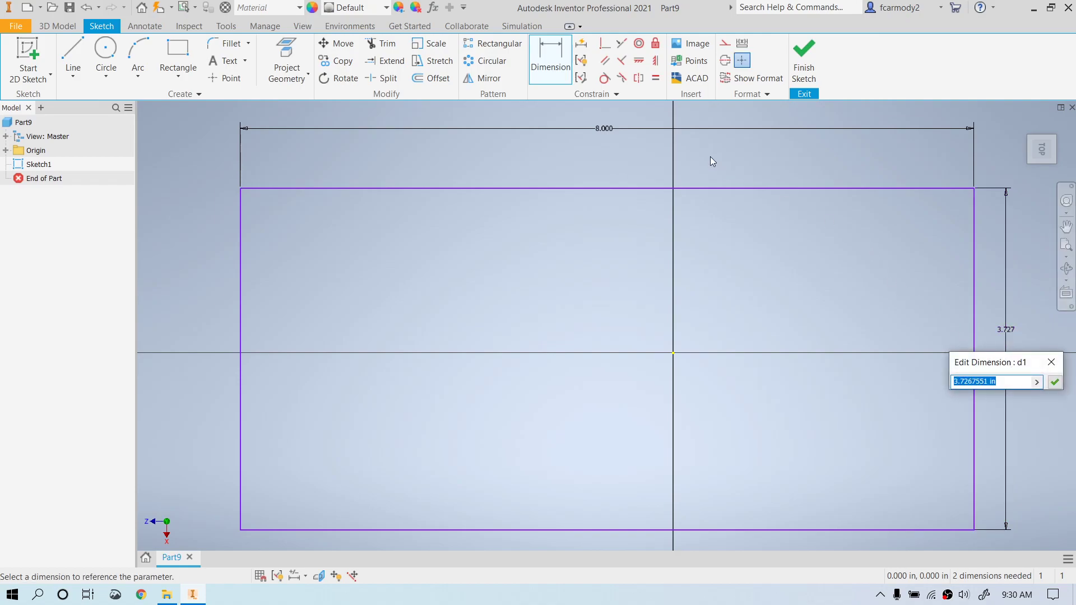
click(611, 130)
drag(974, 382, 943, 381)
click(978, 384)
text(/2)
key(Return)
Step: Set the rectangle's horizontal dimension to 10 in
scroll(977, 391, down, 3)
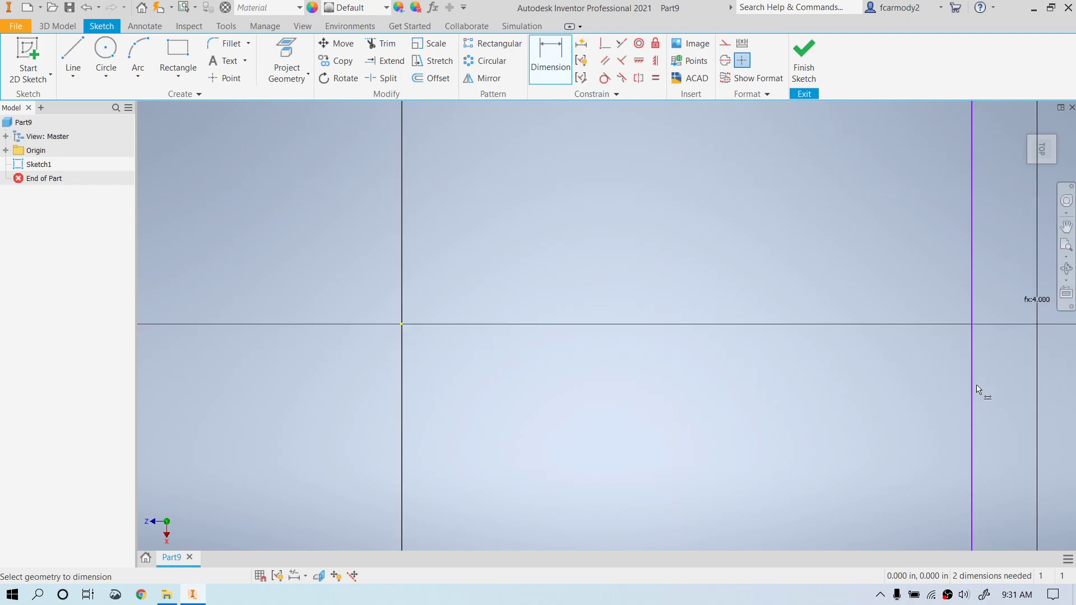
scroll(978, 390, up, 3)
scroll(1026, 398, up, 2)
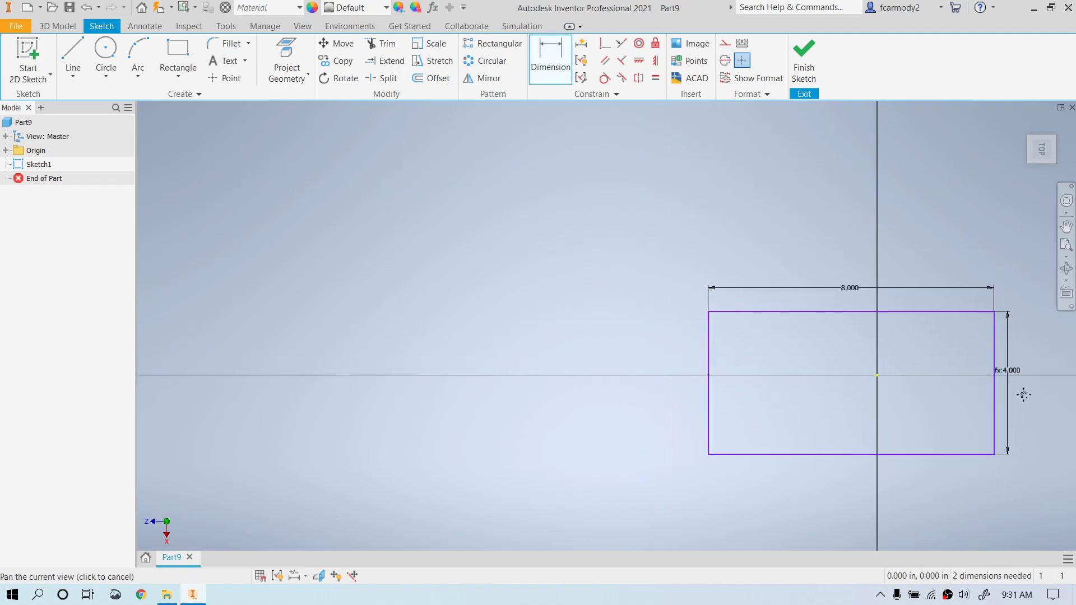
middle_drag(1021, 392, 797, 331)
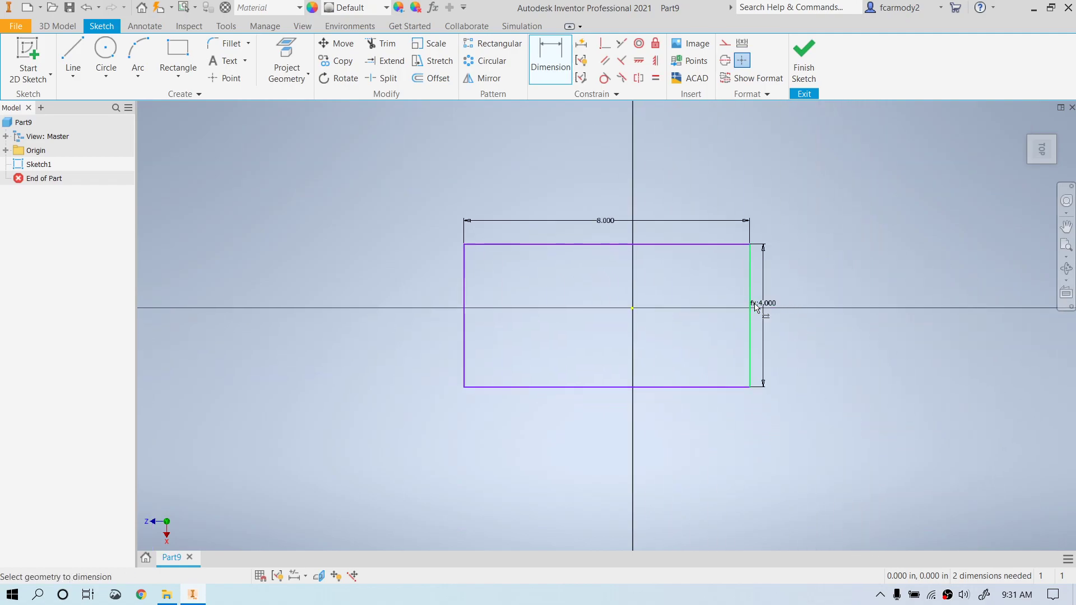
scroll(765, 308, up, 2)
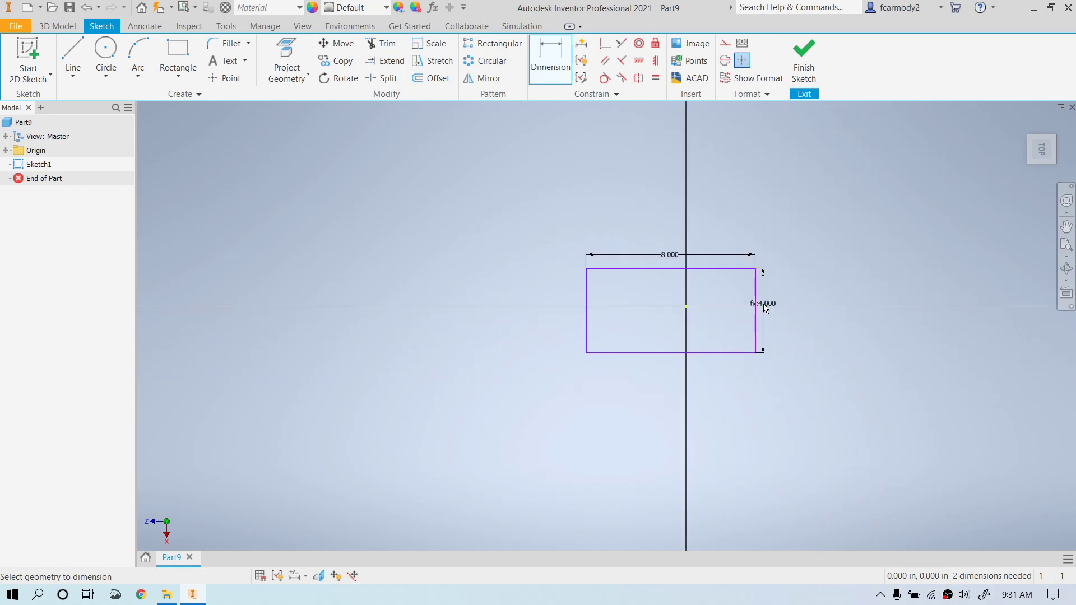
scroll(765, 308, down, 5)
scroll(765, 303, up, 2)
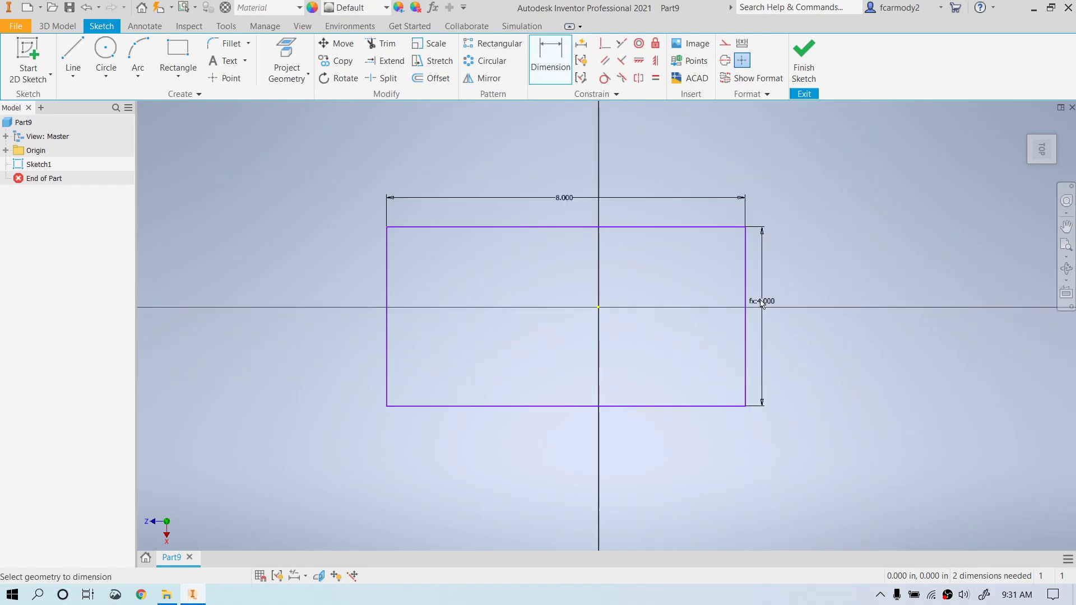
double_click(566, 199)
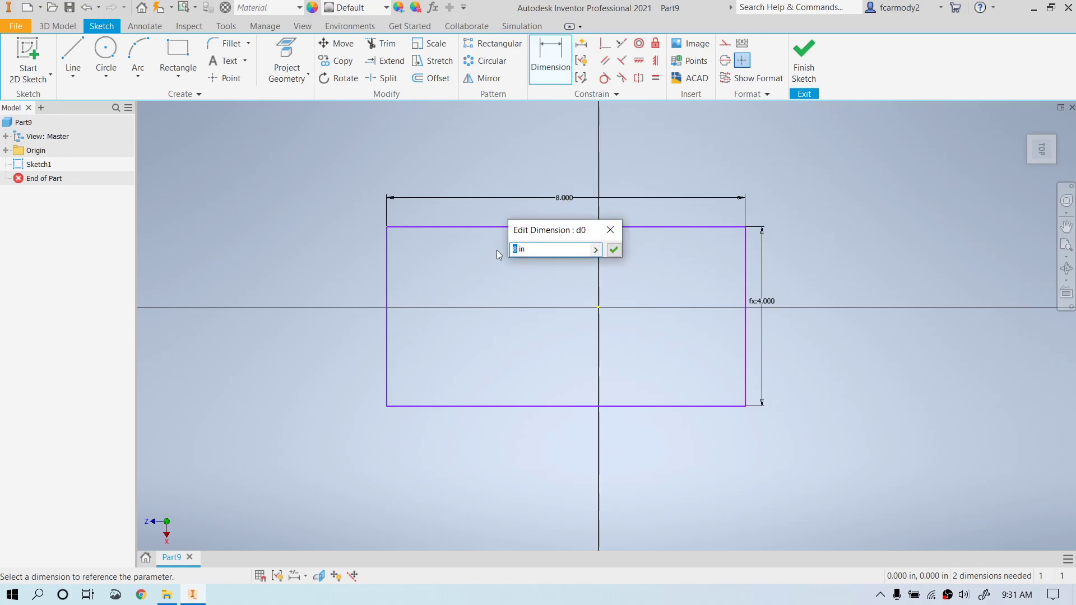
text(10)
key(Return)
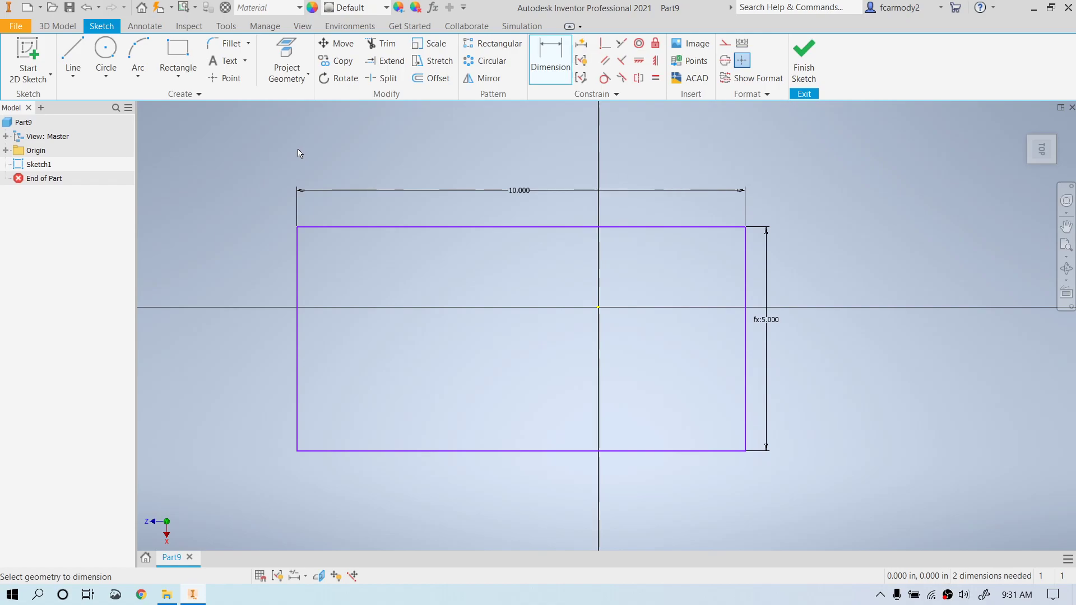
Step: Sketch a circle about 1.64 in in diameter inside the left half of the rectangle
click(106, 53)
click(395, 339)
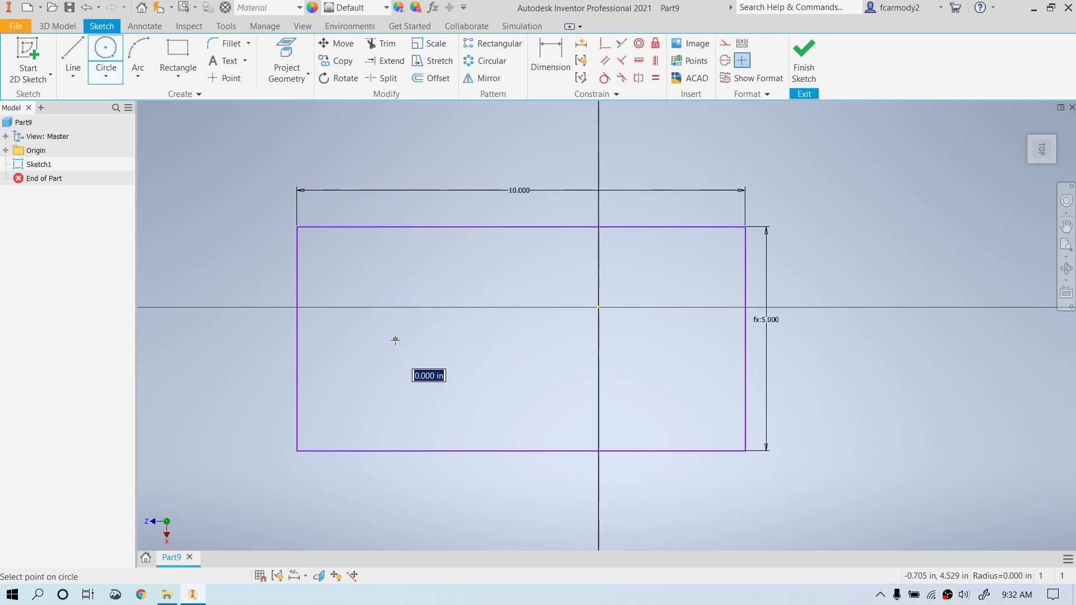
click(429, 326)
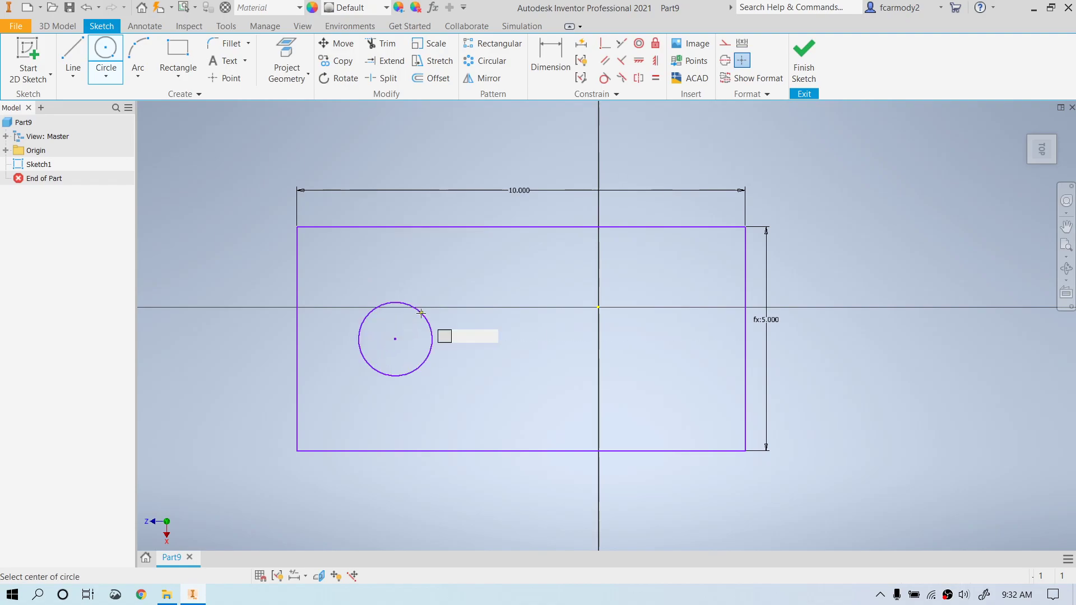
Step: Sketch a smaller rectangle about 1.64 in high inside the large one, across the vertical axis
click(182, 59)
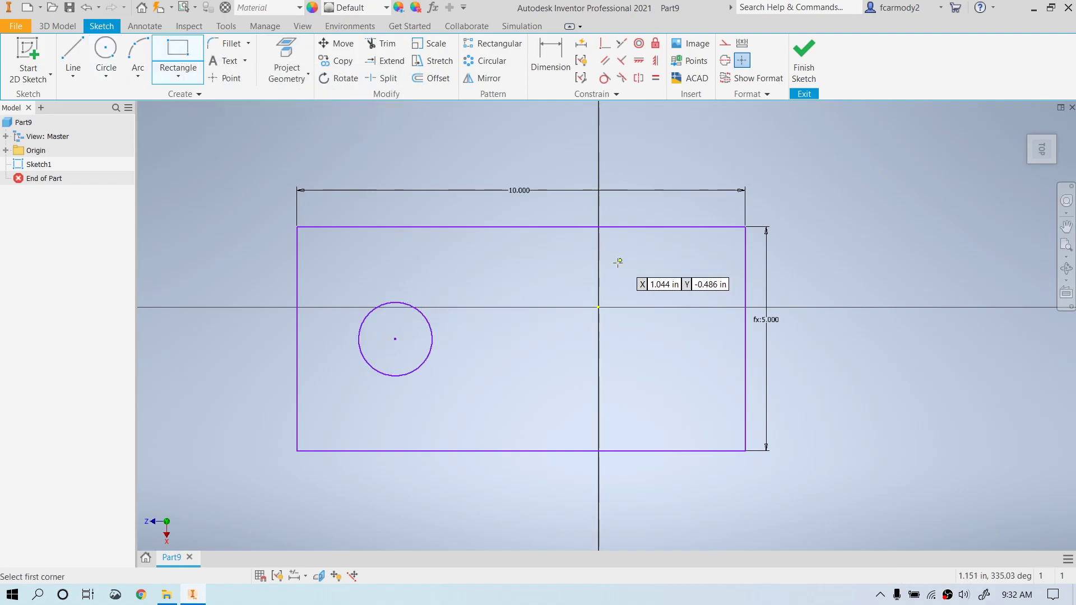
click(555, 294)
click(666, 367)
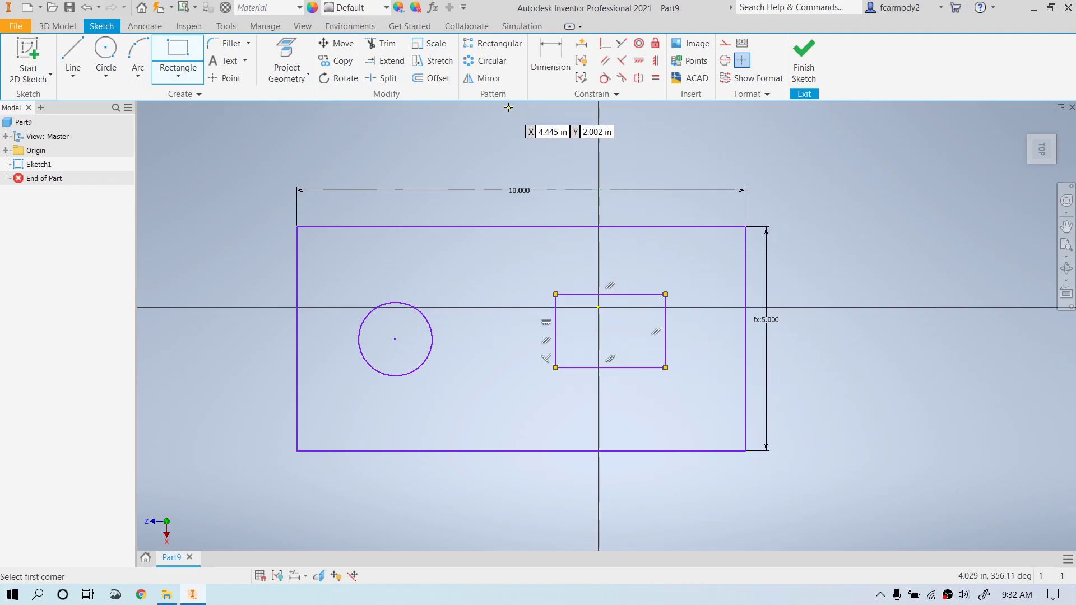
Step: Dimension the circle's diameter at 1 in, with the dimension text beside the large rectangle's left edge
click(537, 51)
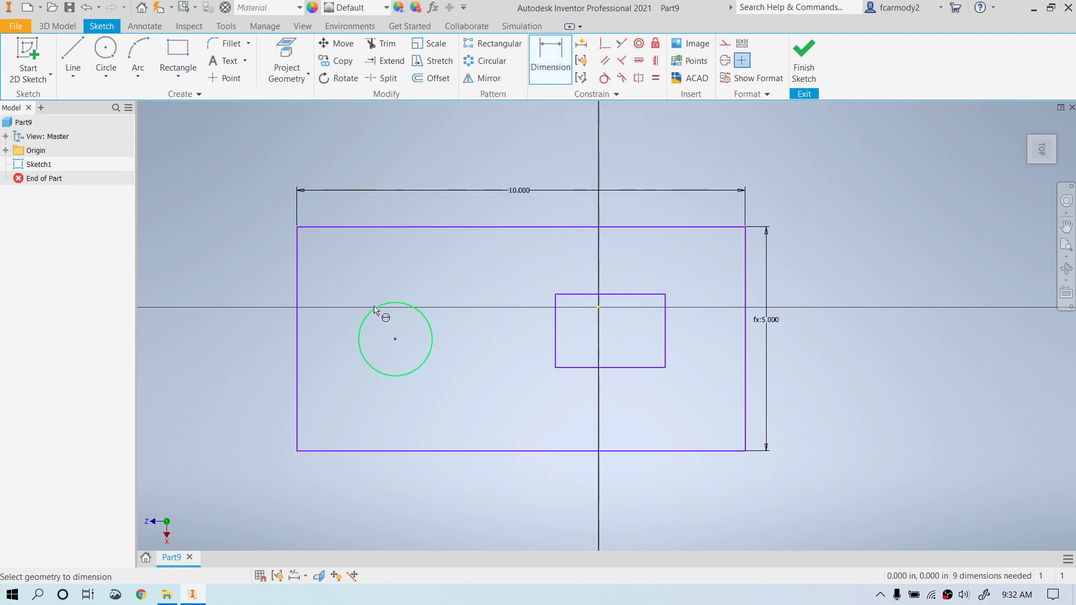
click(373, 310)
click(230, 242)
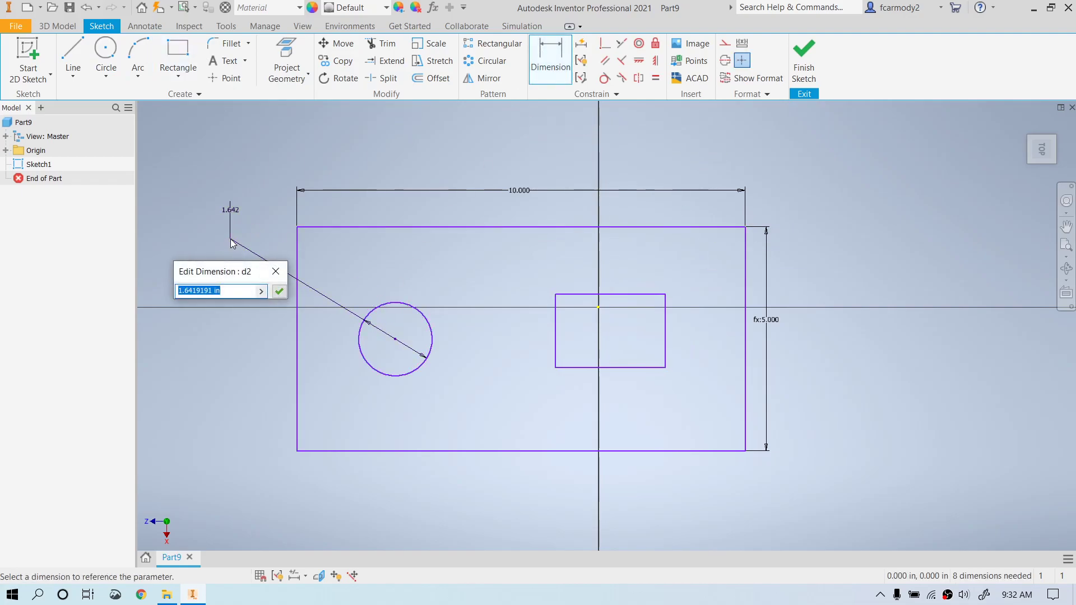
text(1)
key(Return)
Step: Dimension the small rectangle's upper edge at 1 in
click(657, 294)
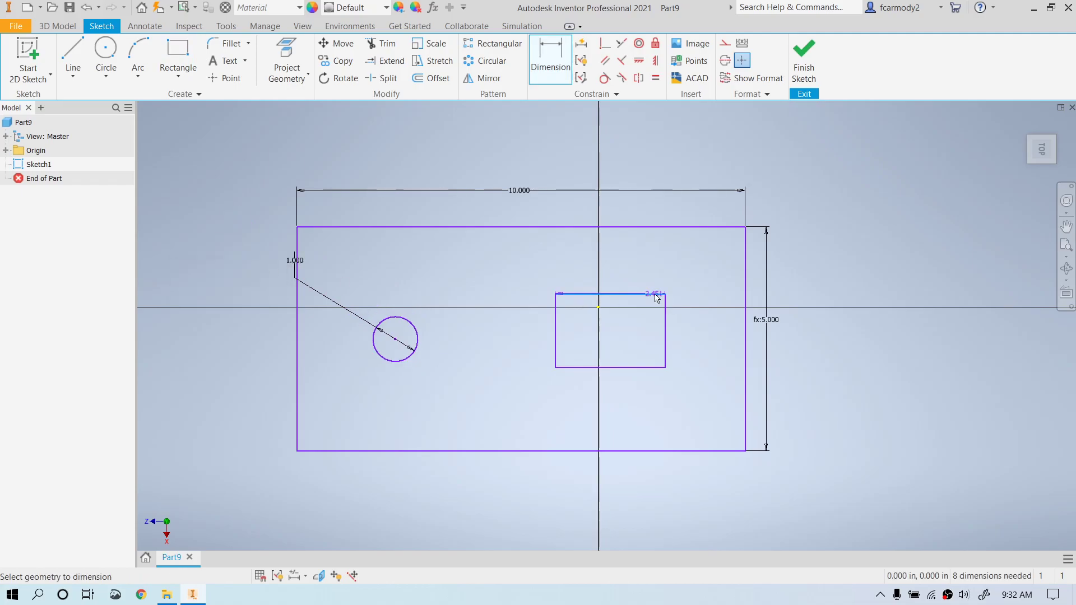
click(849, 255)
text(1)
key(Return)
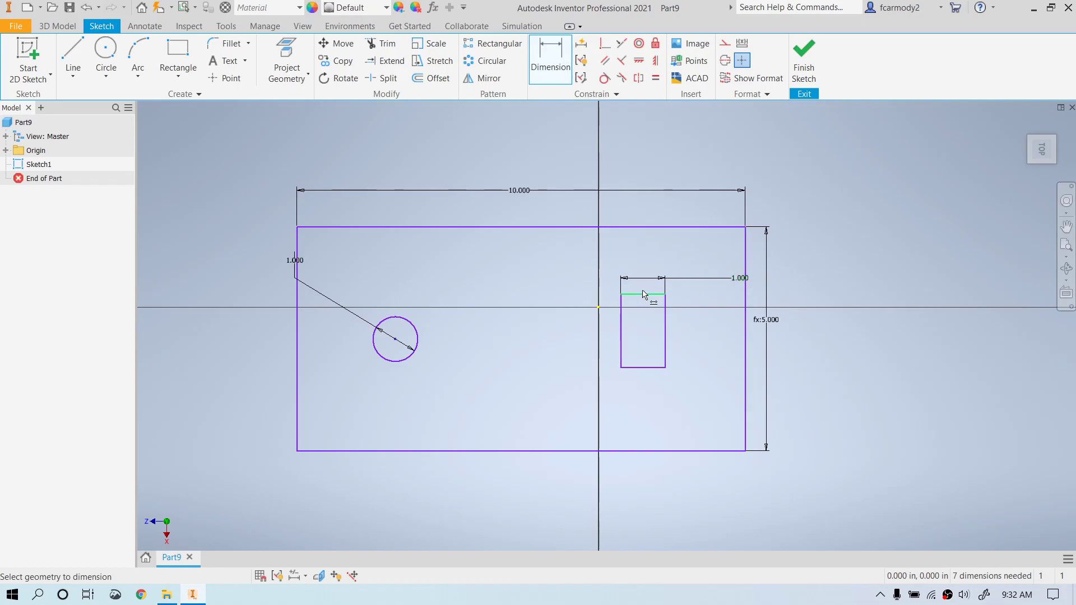
Step: Redefine the small rectangle's width as a reference to the circle's diameter dimension d2
click(741, 281)
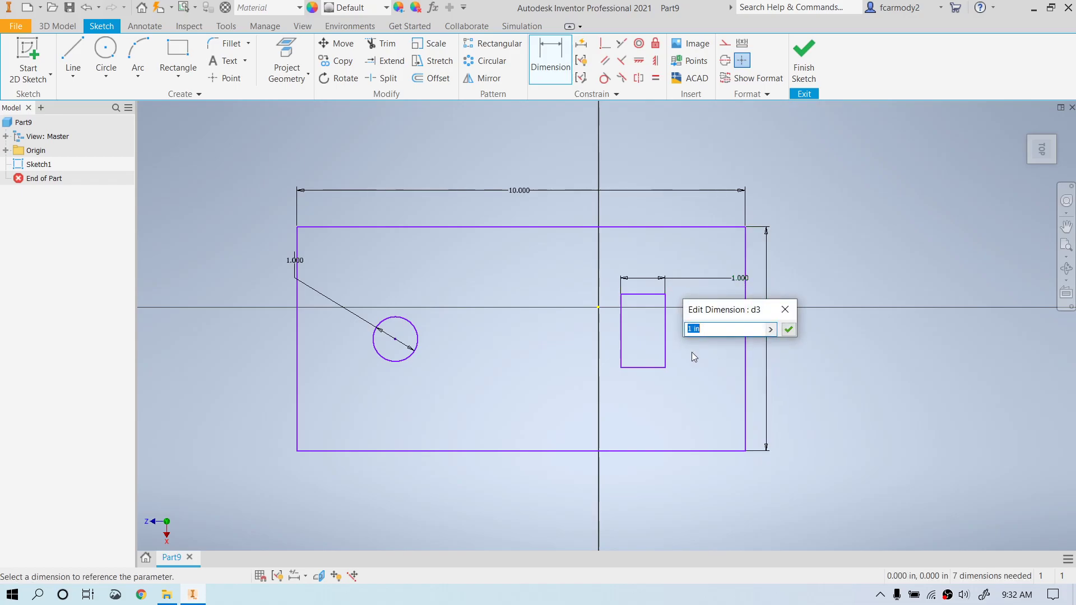
click(295, 261)
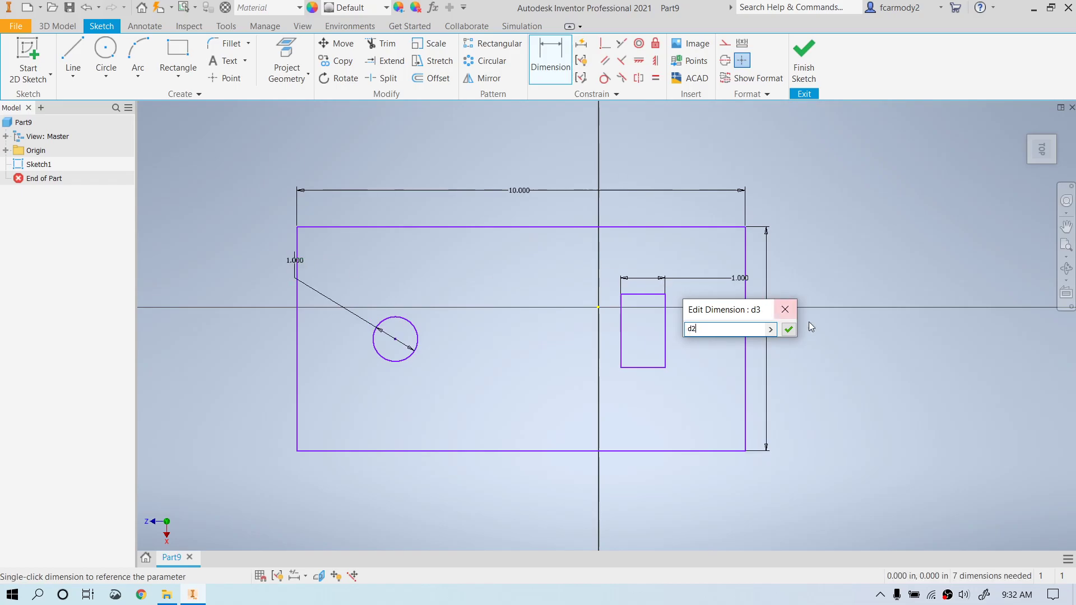
click(789, 329)
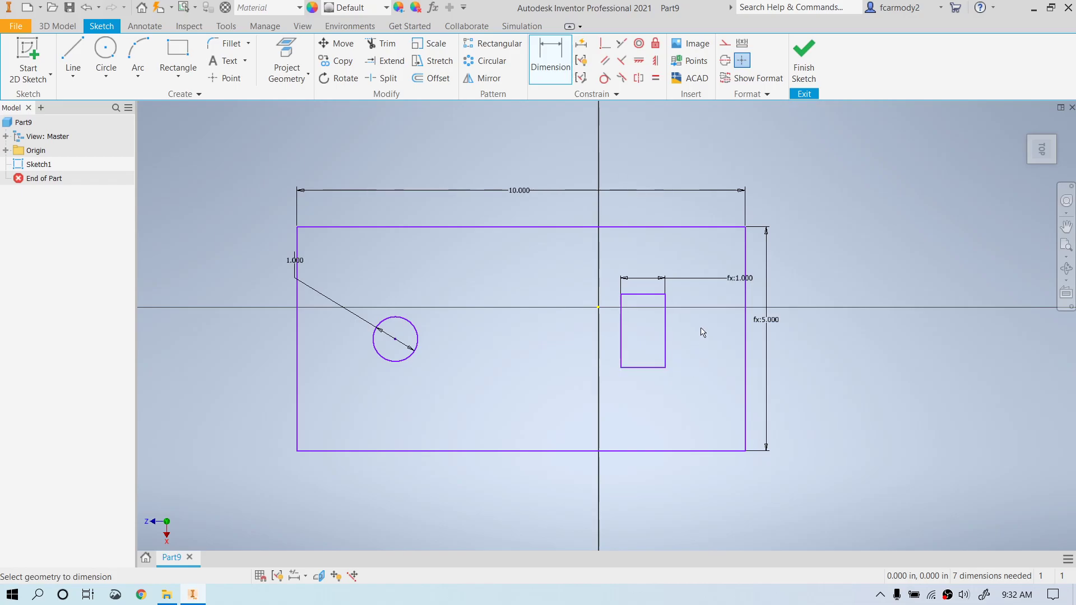
click(297, 265)
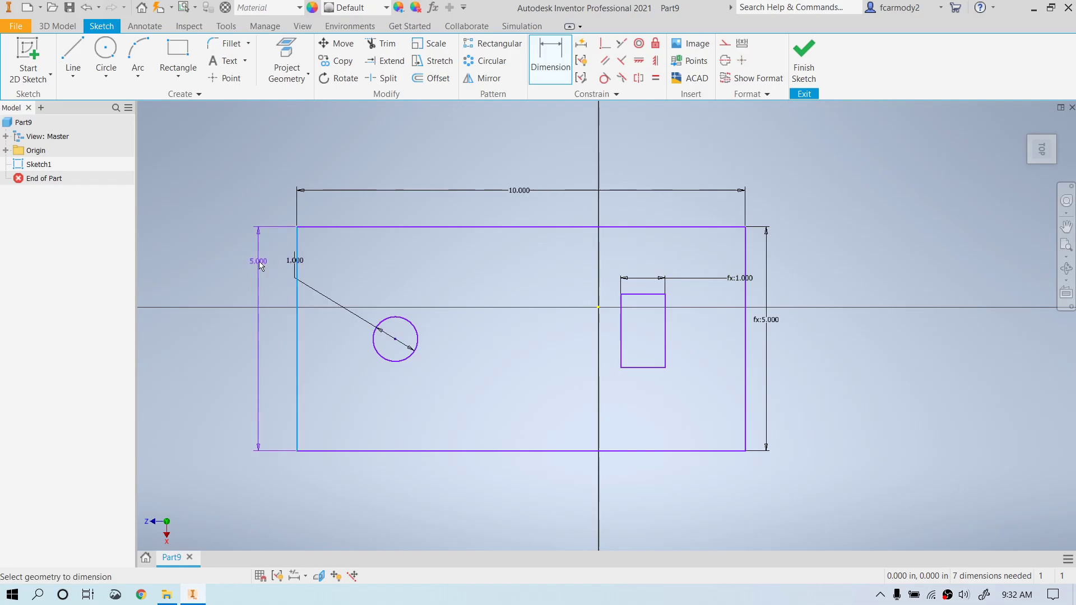
right_click(322, 280)
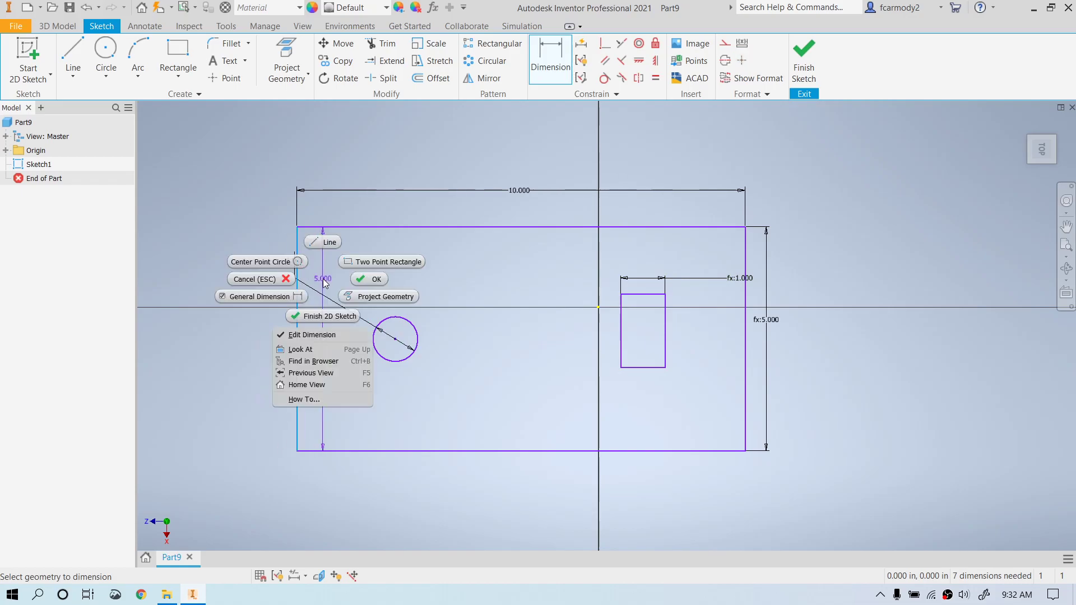
click(286, 280)
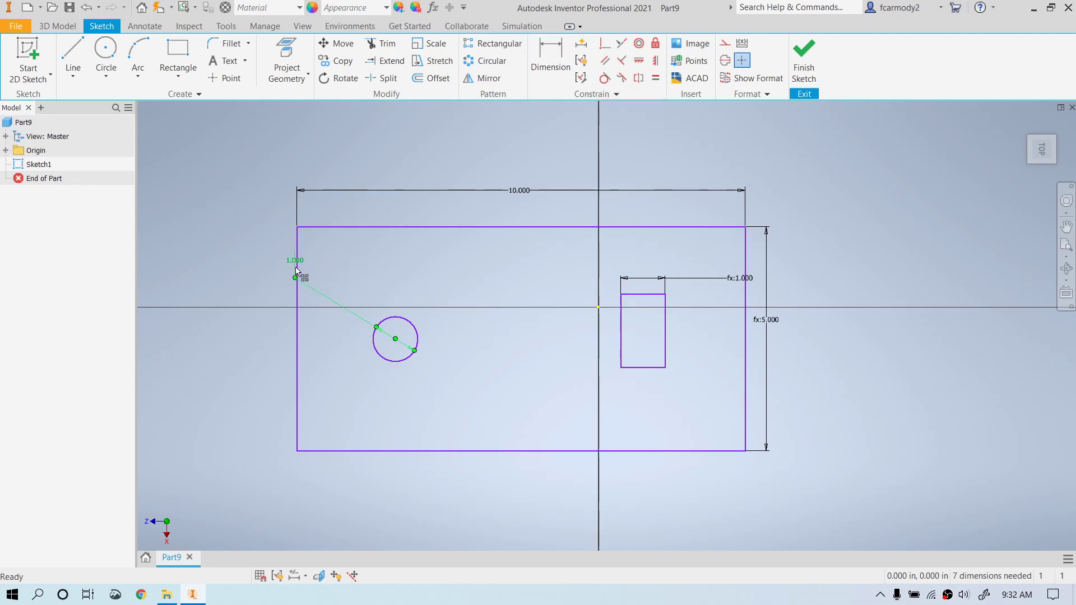
Step: Move the circle's diameter dimension farther outside the large rectangle's left edge
drag(295, 278, 229, 267)
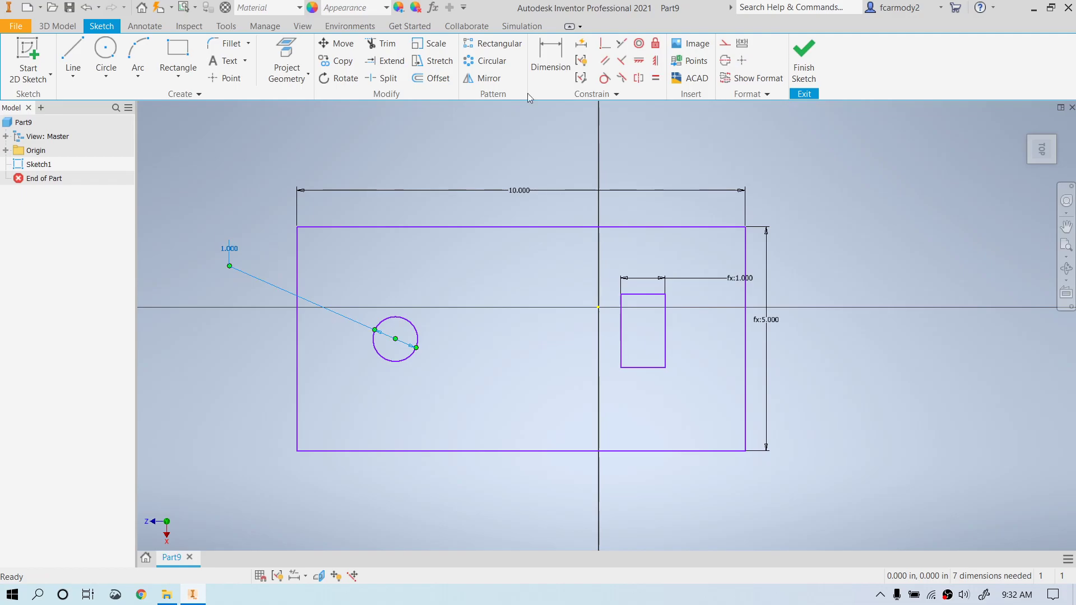
click(229, 247)
Step: Dimension the small rectangle's height as a reference to the circle's diameter dimension d2
click(548, 53)
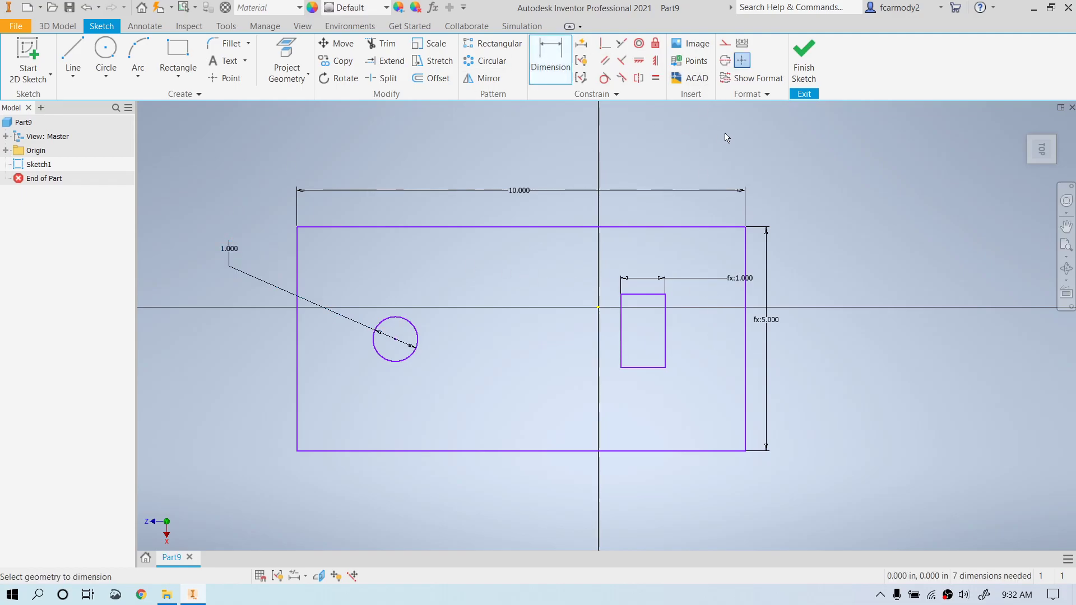
click(677, 326)
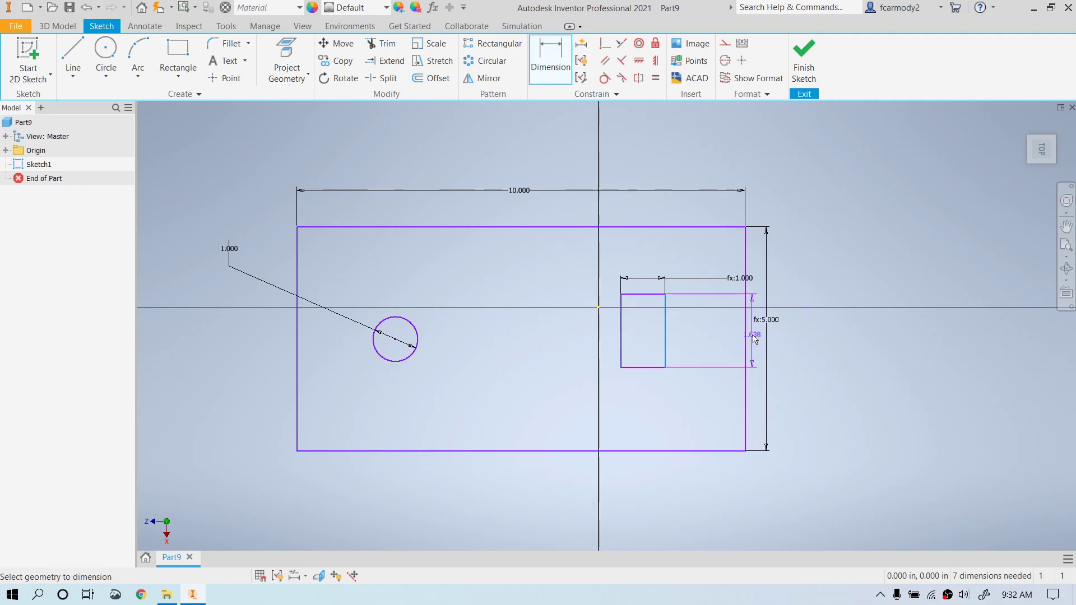
click(760, 341)
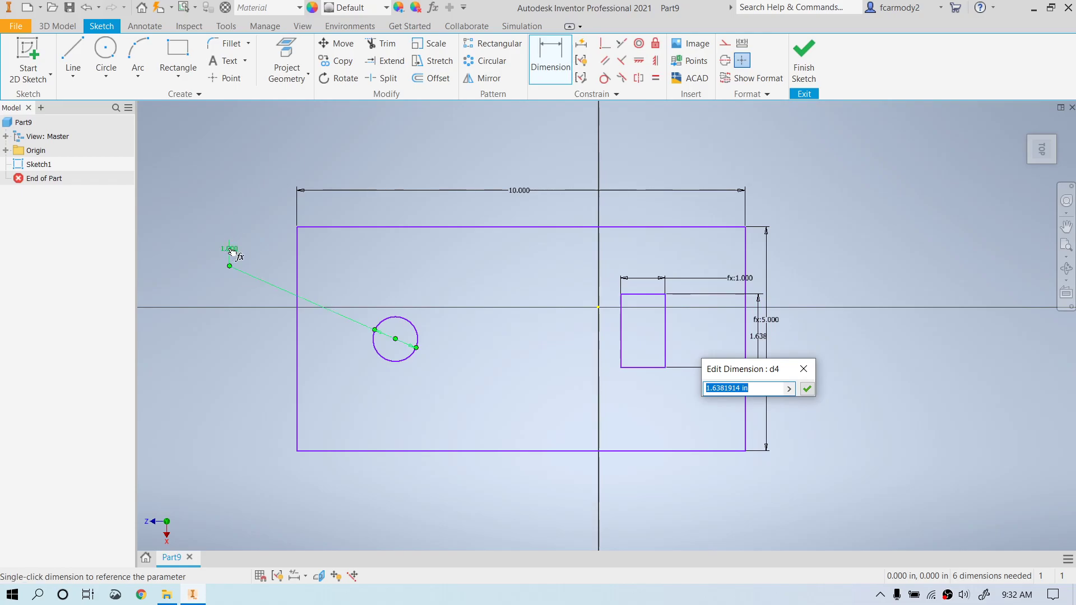
click(232, 252)
click(811, 389)
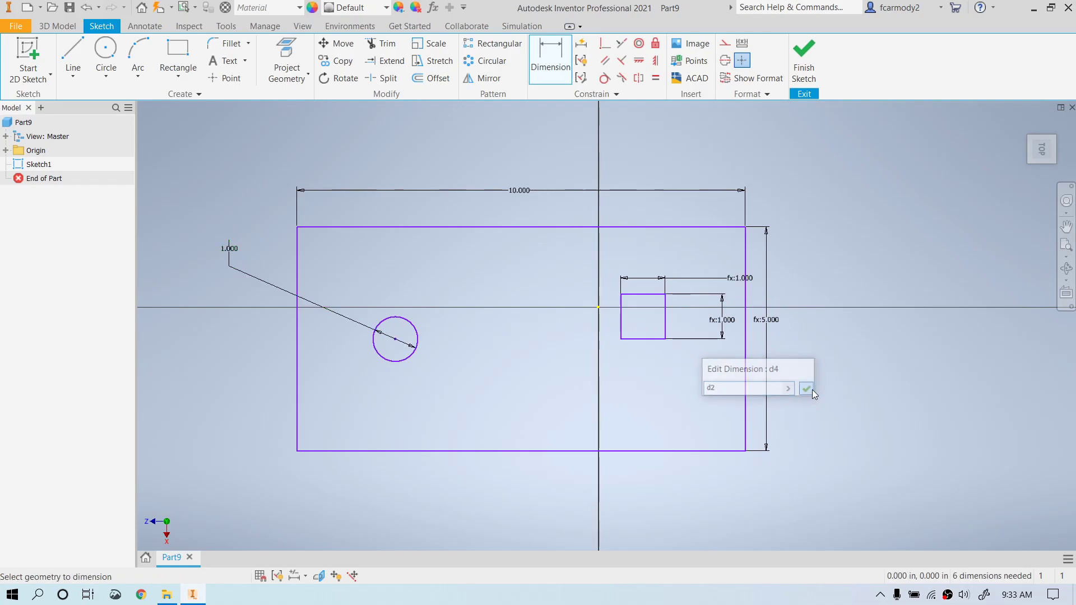
click(806, 388)
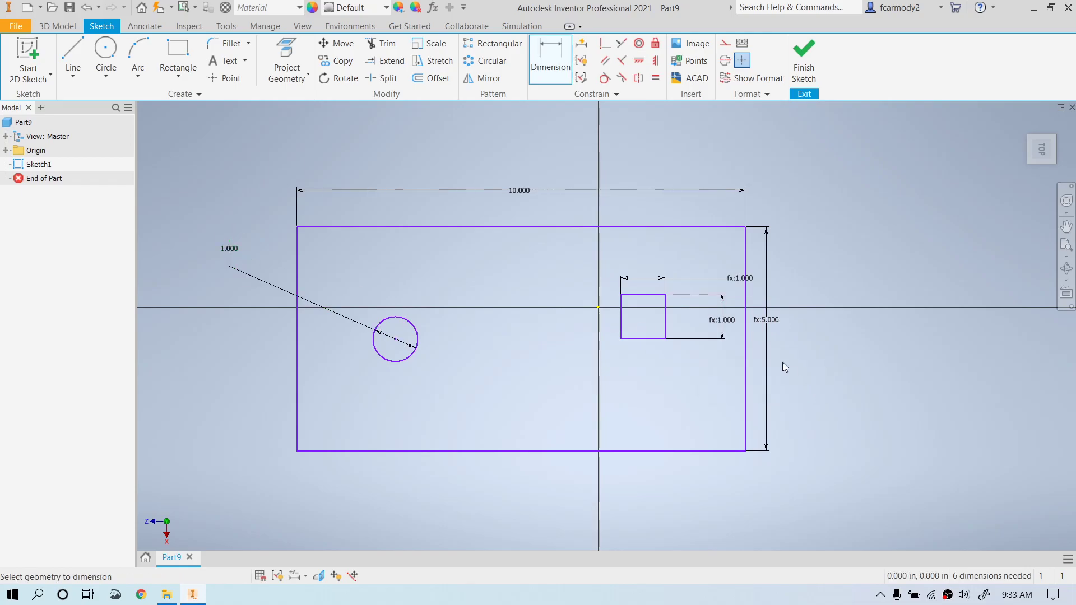
click(552, 78)
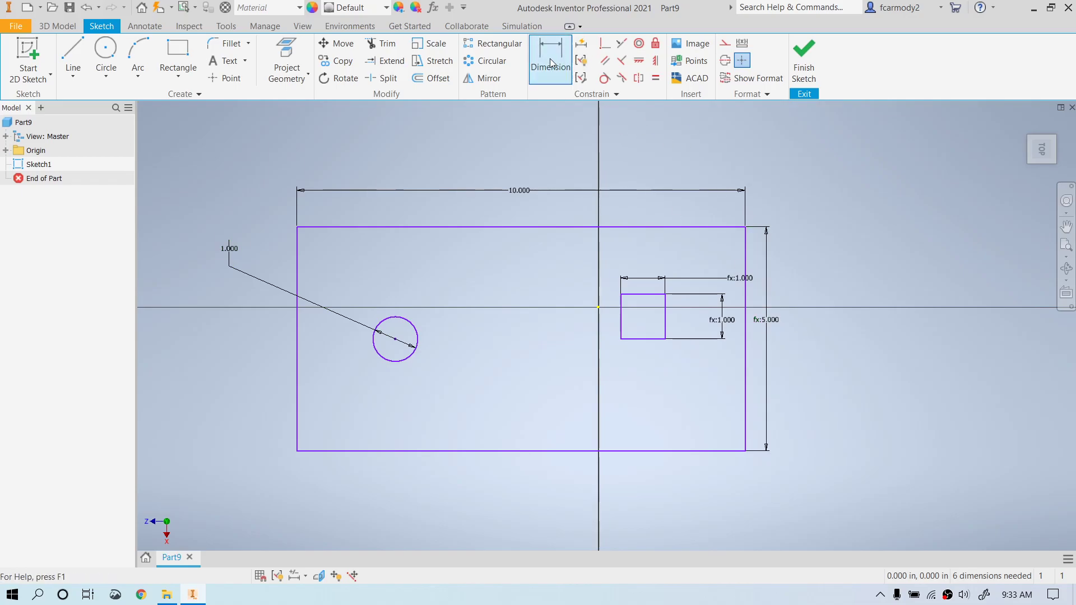
click(551, 63)
right_click(828, 174)
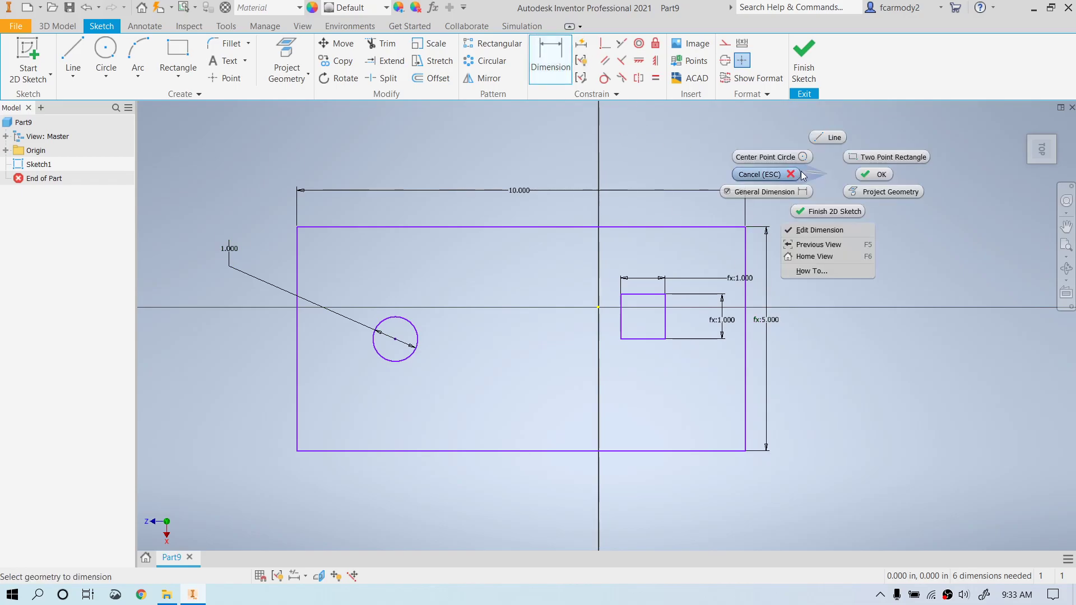
click(776, 173)
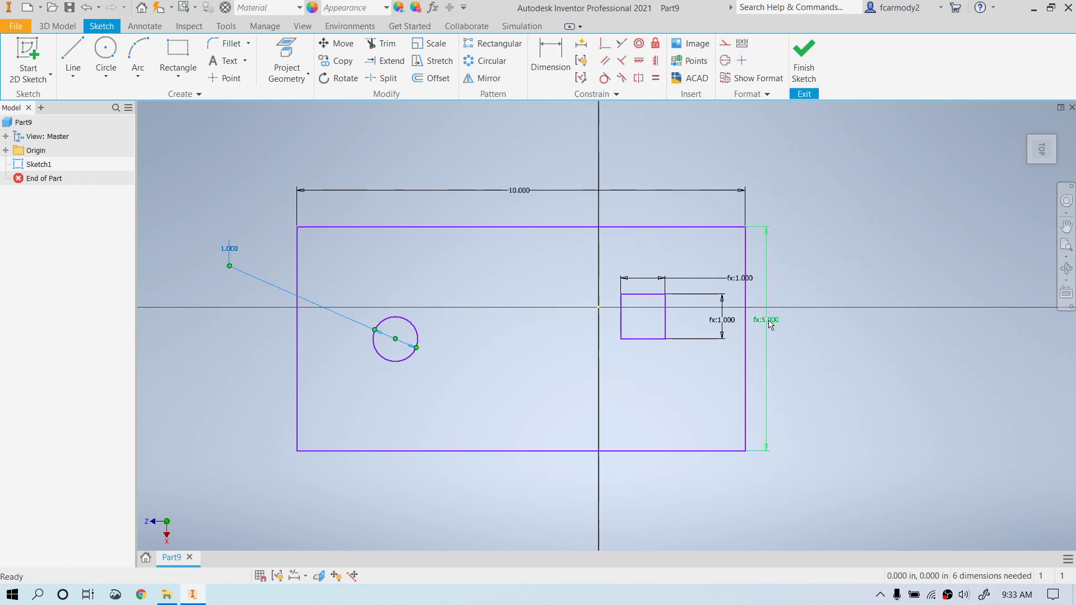
Step: Spread out the rectangle dimensions: both heights outside the large rectangle's right edge and the small rectangle's width above its upper edge
click(831, 341)
drag(772, 329, 861, 320)
drag(727, 323, 773, 332)
drag(763, 336, 762, 335)
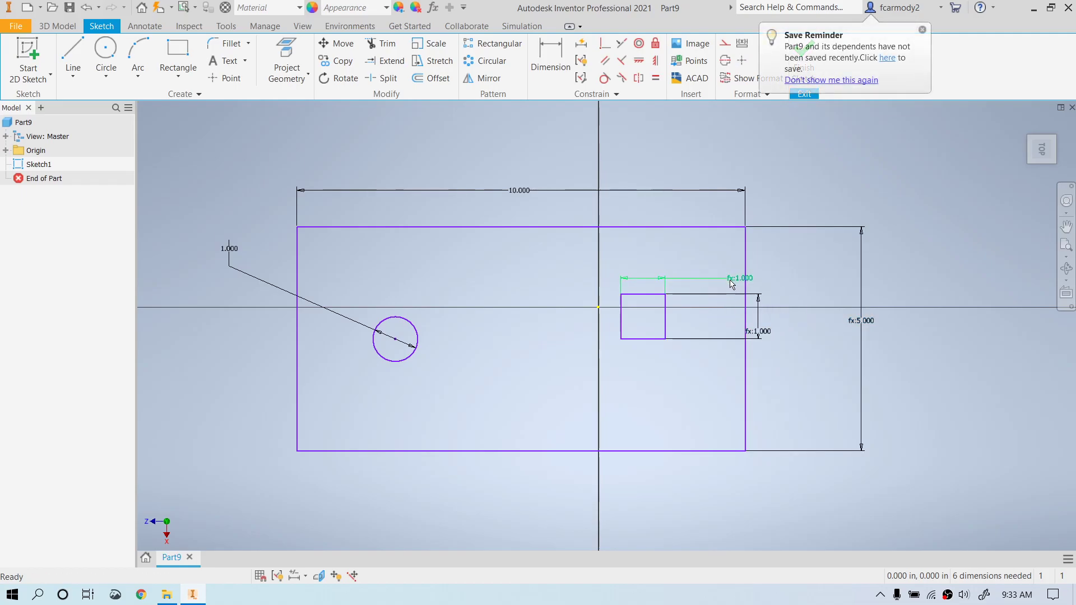
drag(733, 280, 645, 218)
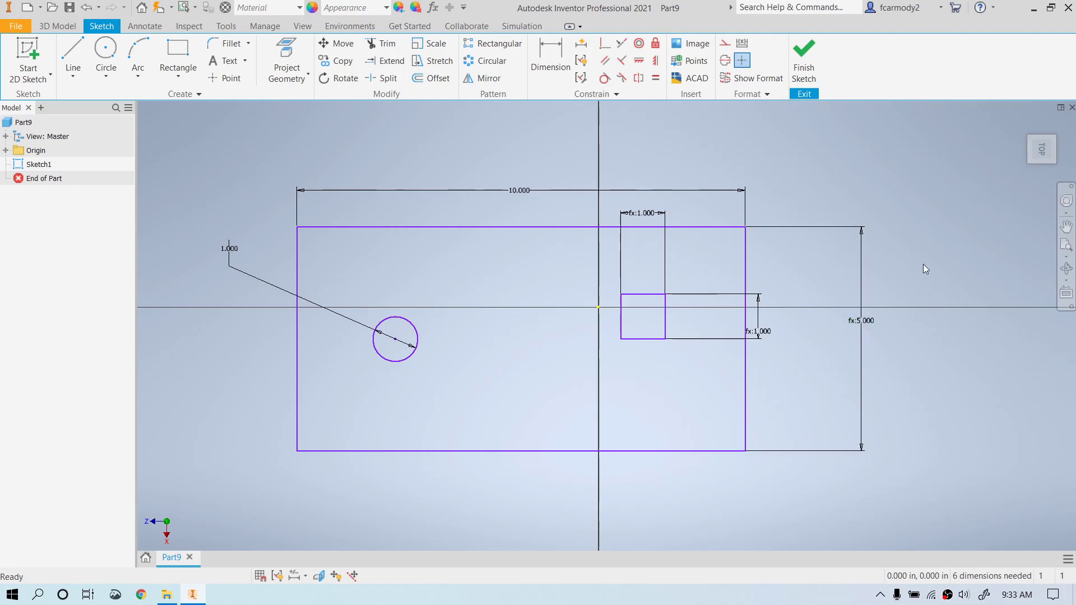
Step: Set the large rectangle's width to 8 in and move the circle back fully inside it
double_click(518, 191)
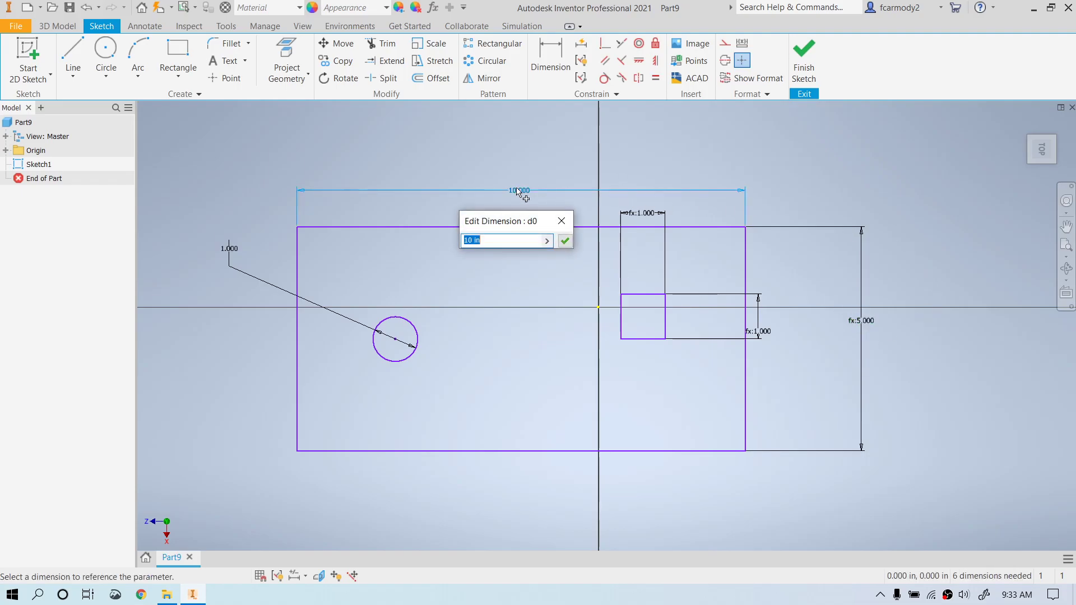
text(8)
key(Return)
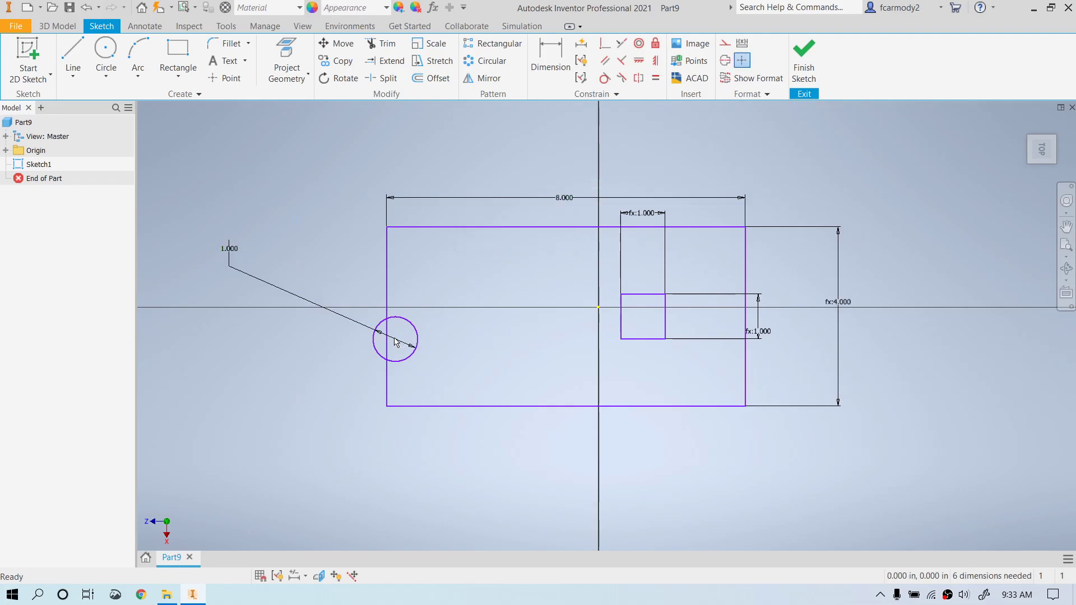
drag(395, 341, 491, 322)
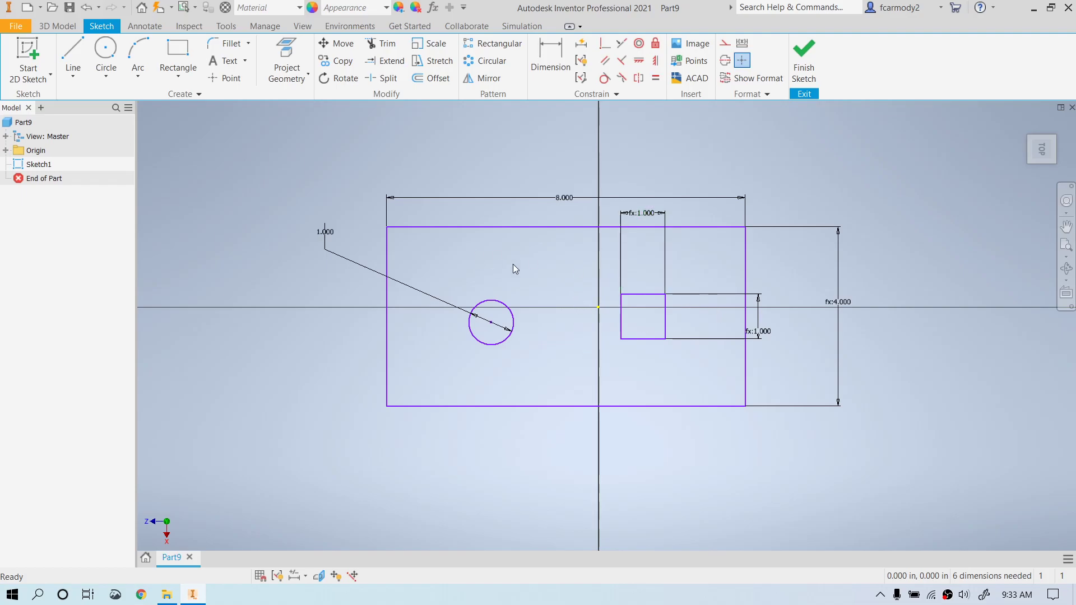
Step: Redefine the circle's diameter as d0/8 and move the large rectangle's width dimension farther above it
double_click(326, 233)
click(524, 214)
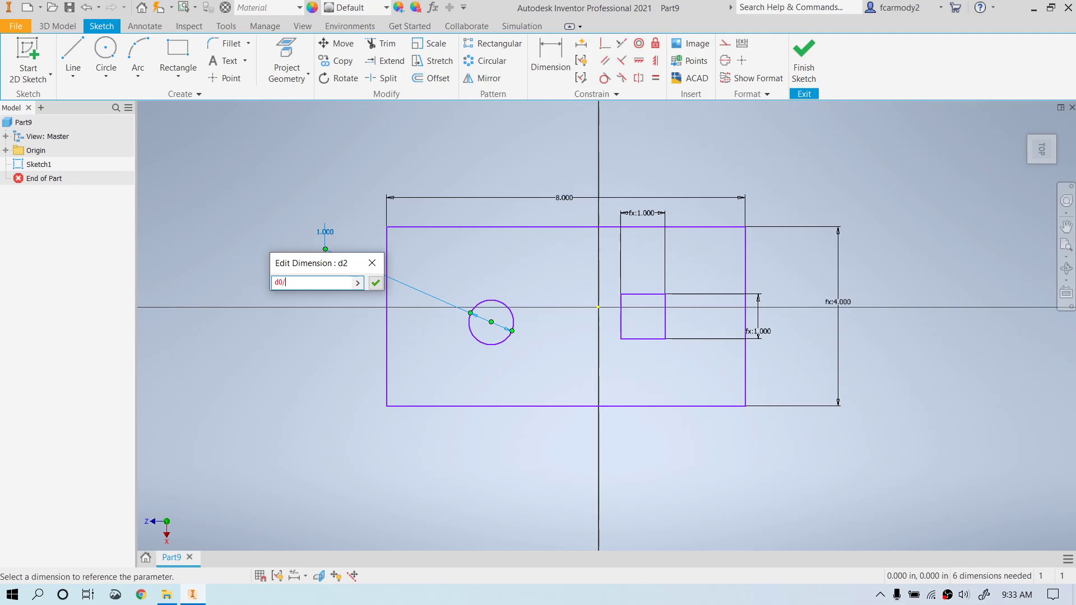
text(/8)
key(Return)
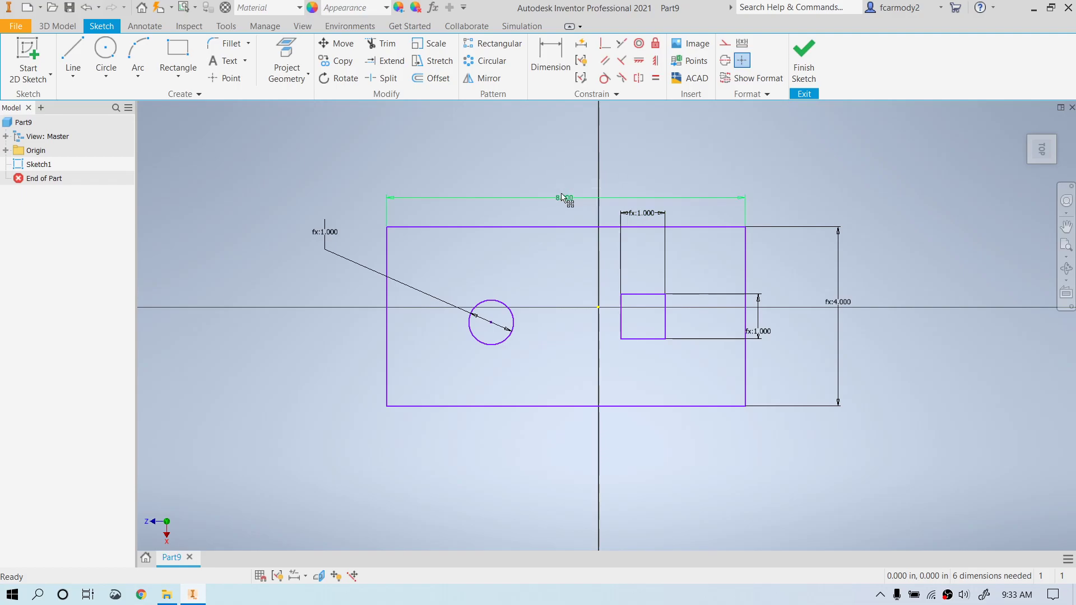
drag(562, 196, 564, 150)
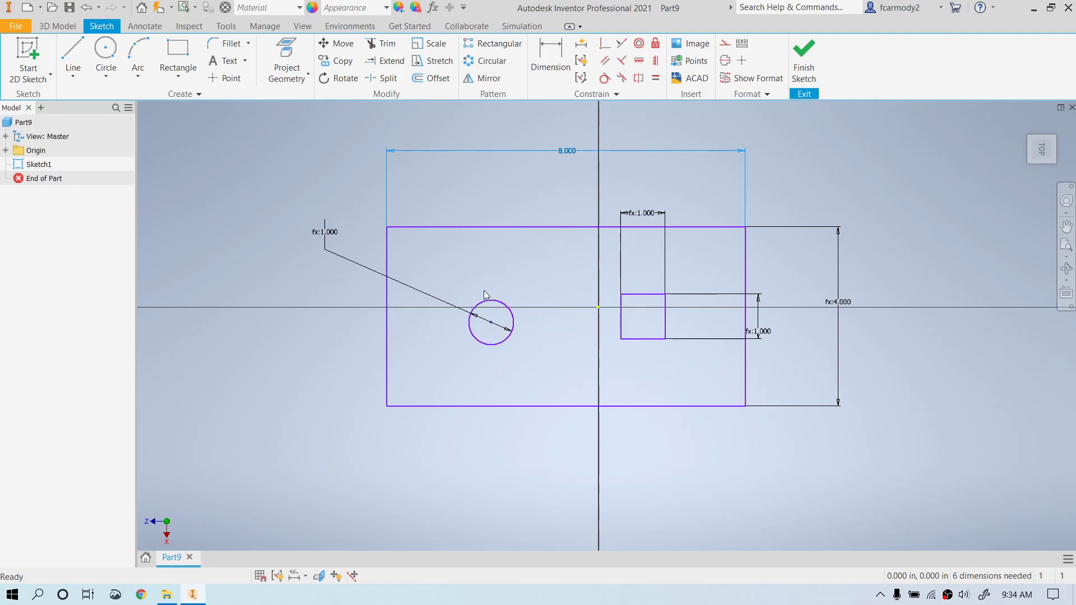
key(d)
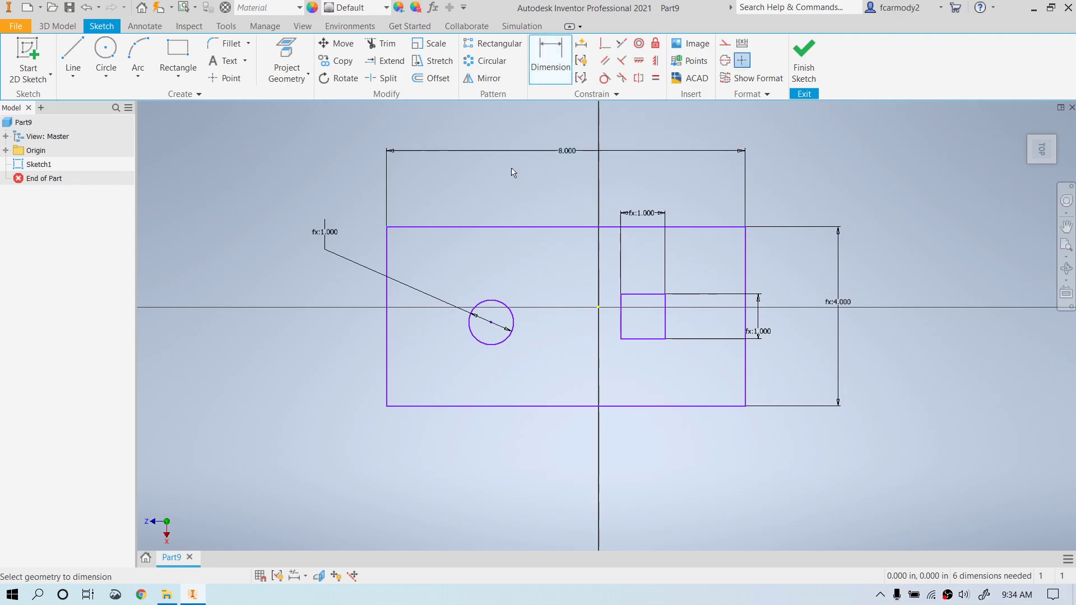
click(474, 335)
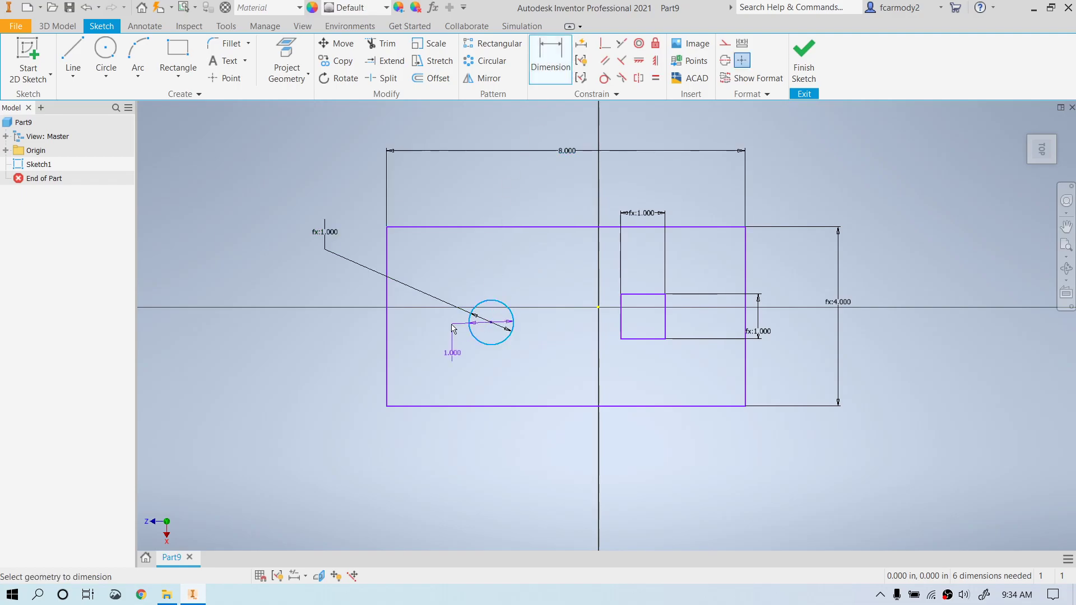
click(388, 329)
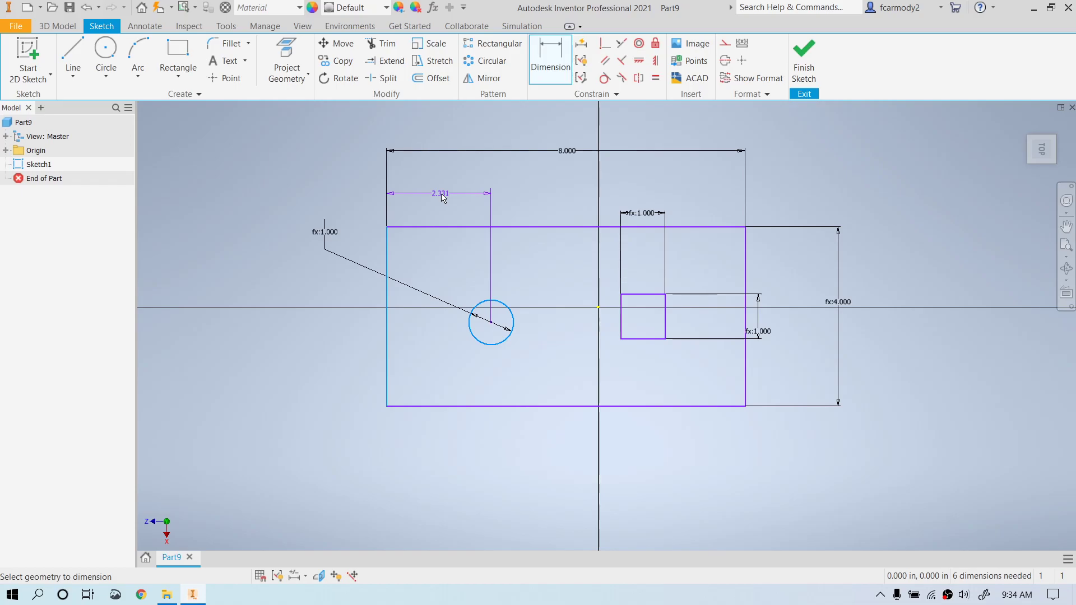
click(442, 196)
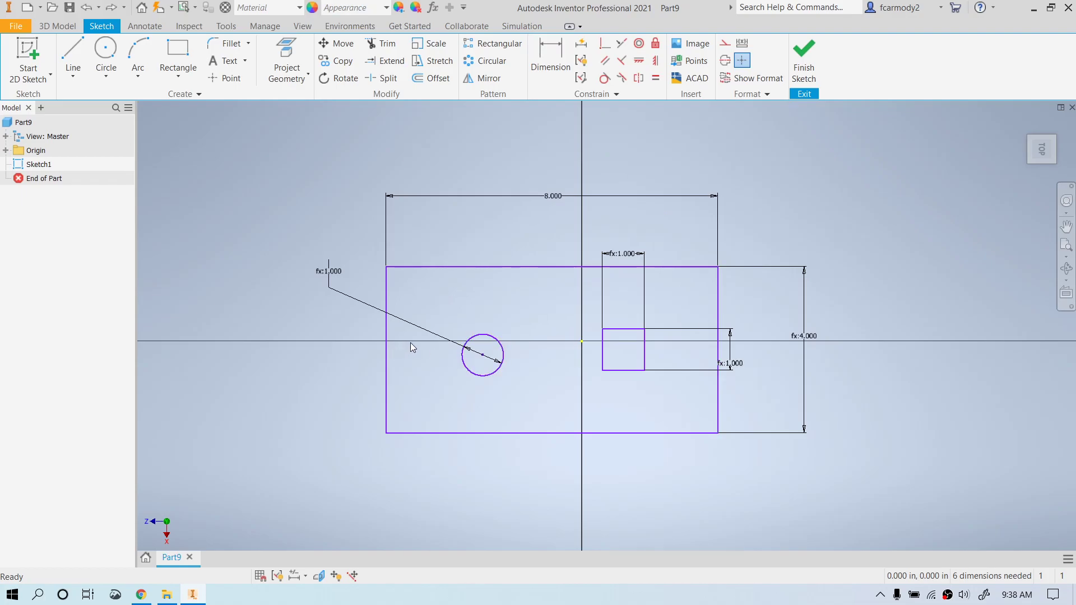
Step: Try a horizontal dimension from the large rectangle's left edge to the circle's center, and undo it
scroll(411, 345, down, 3)
scroll(410, 344, up, 4)
scroll(411, 348, up, 3)
scroll(411, 348, down, 3)
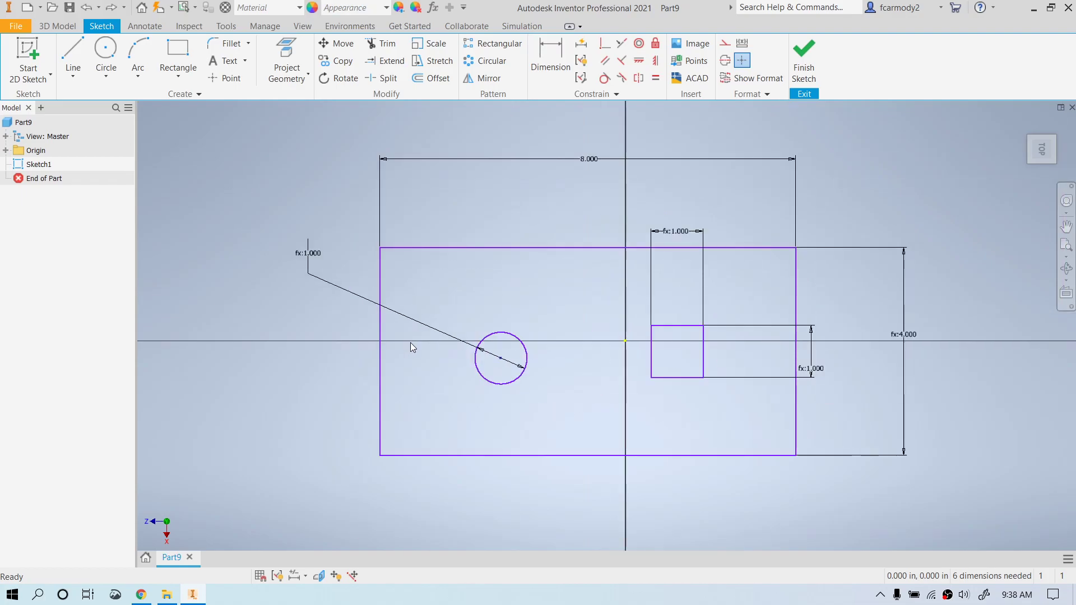
click(551, 70)
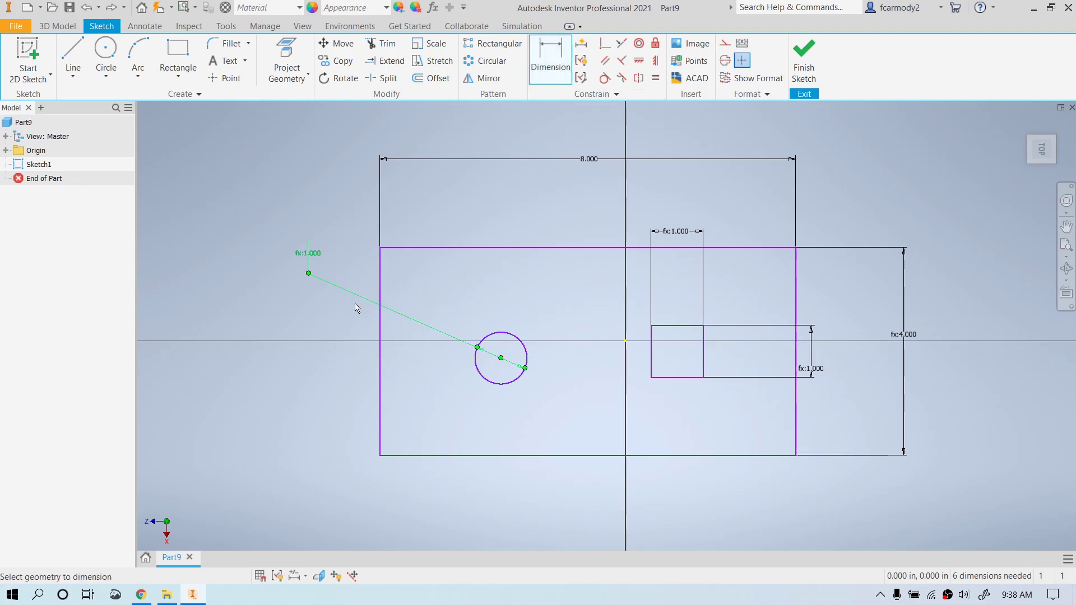
click(380, 357)
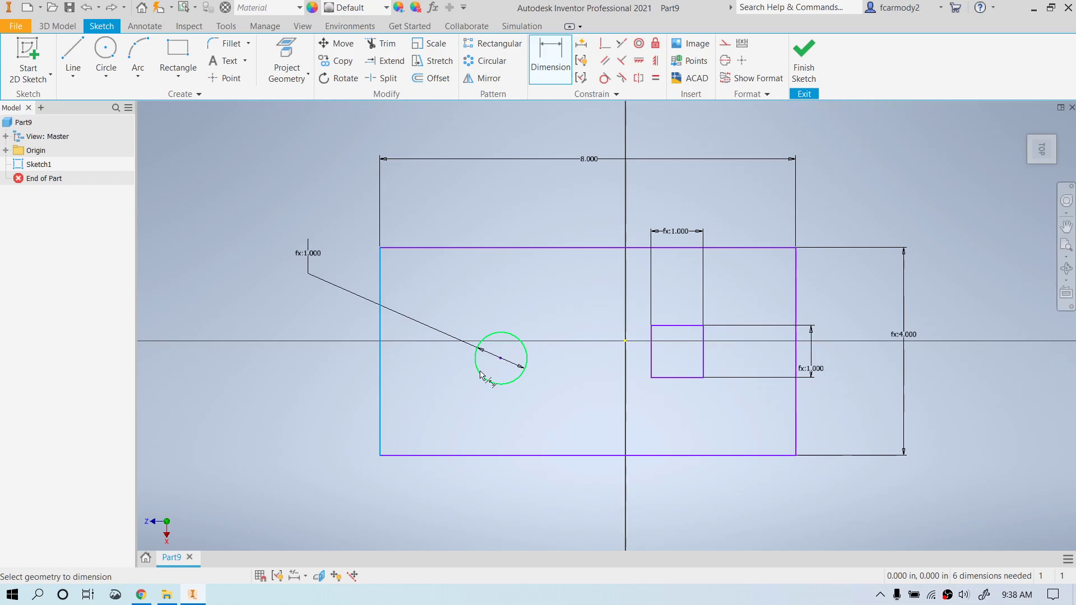
click(480, 375)
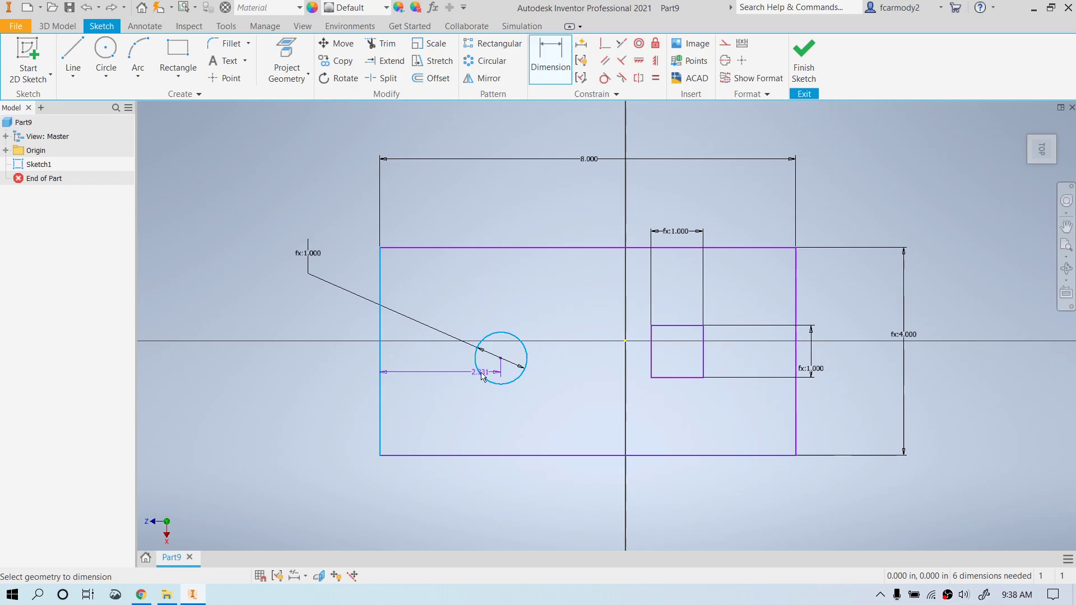
click(452, 207)
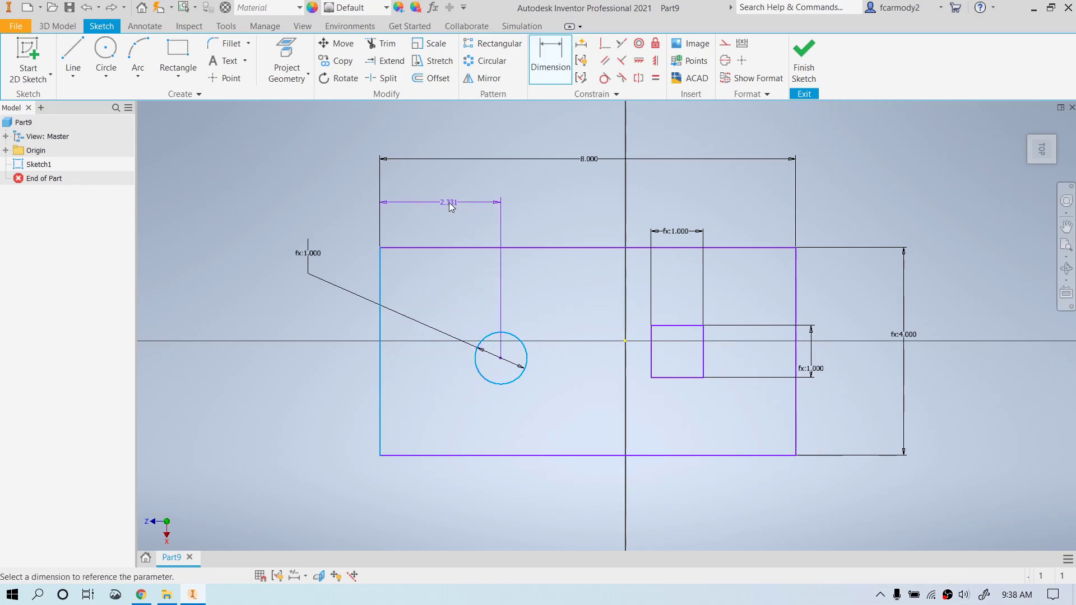
click(498, 238)
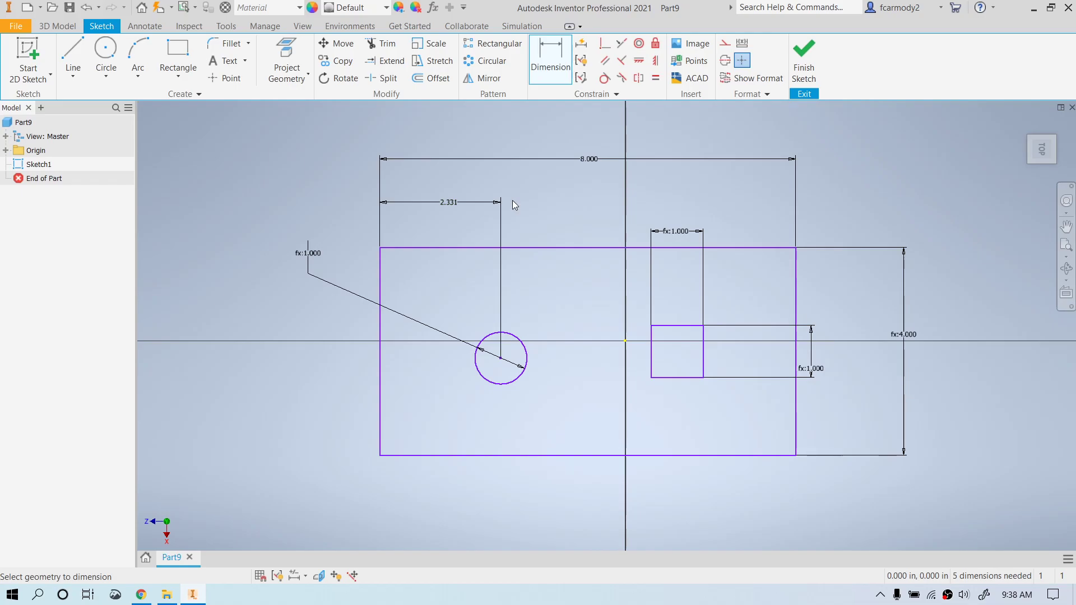
key(ctrl+z)
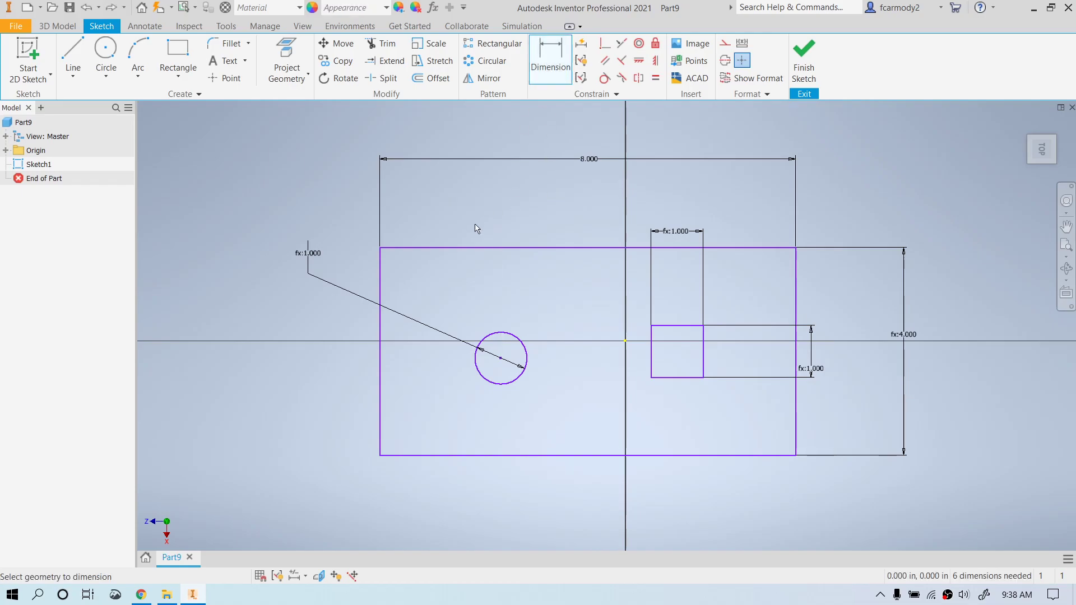
Step: Dimension the gap between the large rectangle's left edge and the circle's nearest tangent point as (d0-d2-d3)/3
click(381, 376)
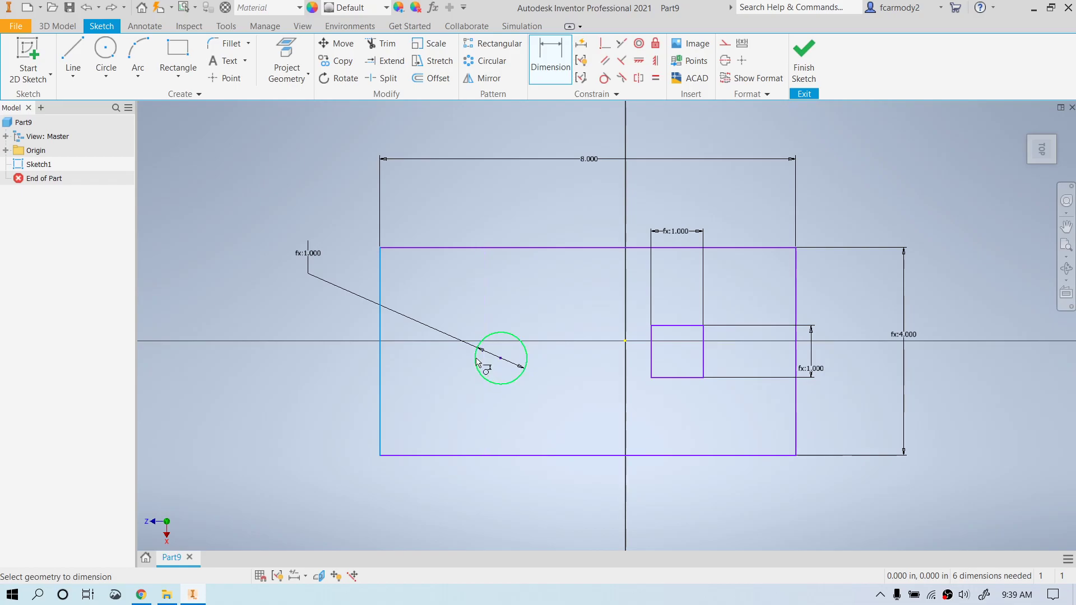
click(477, 358)
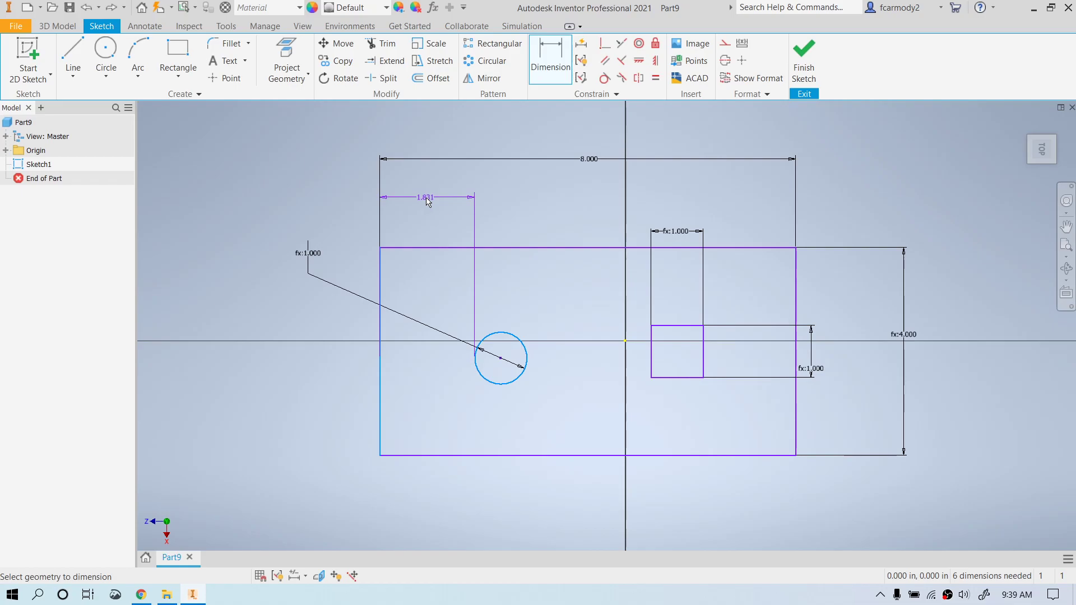
click(427, 202)
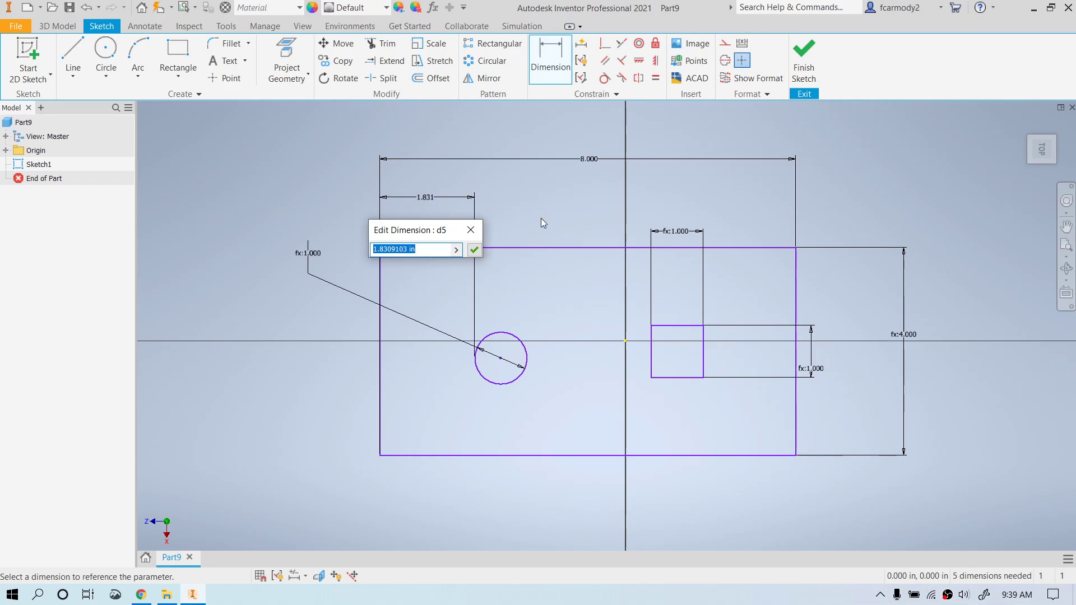
drag(413, 233, 291, 162)
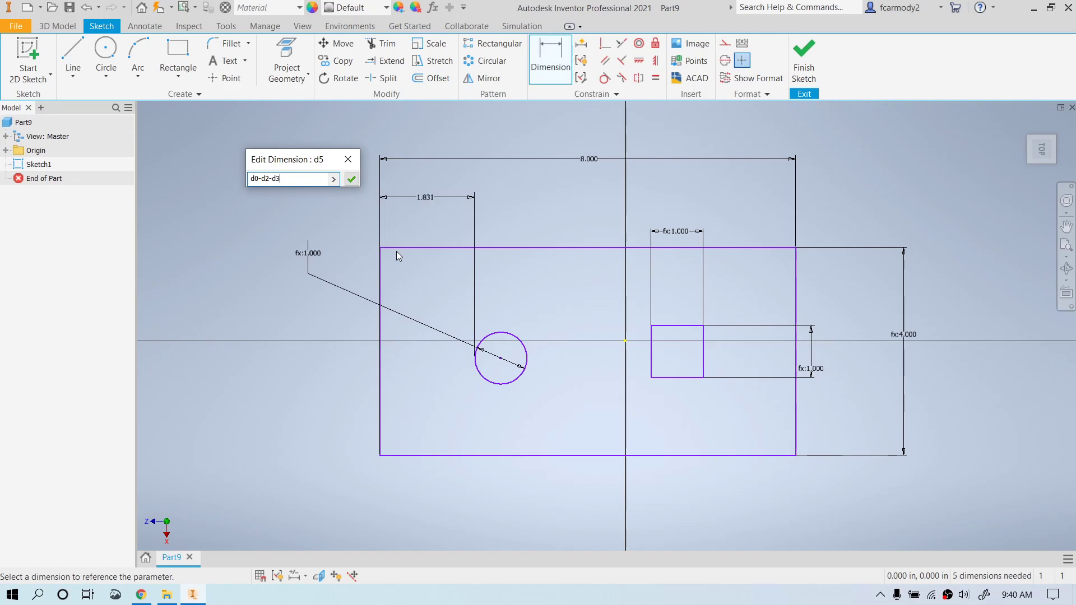
text())
text(()
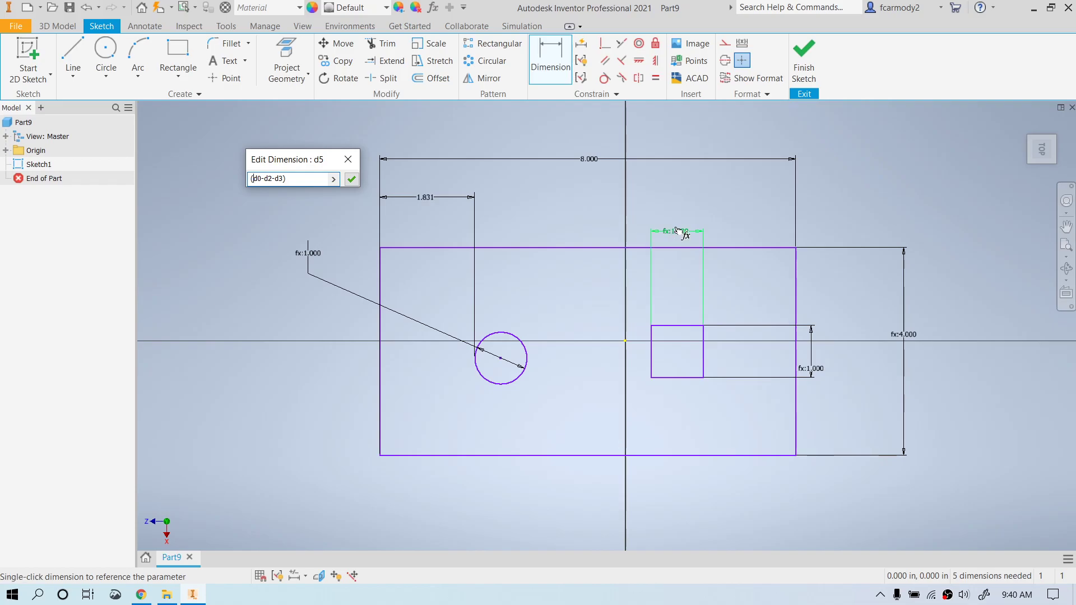
key(ctrl+a)
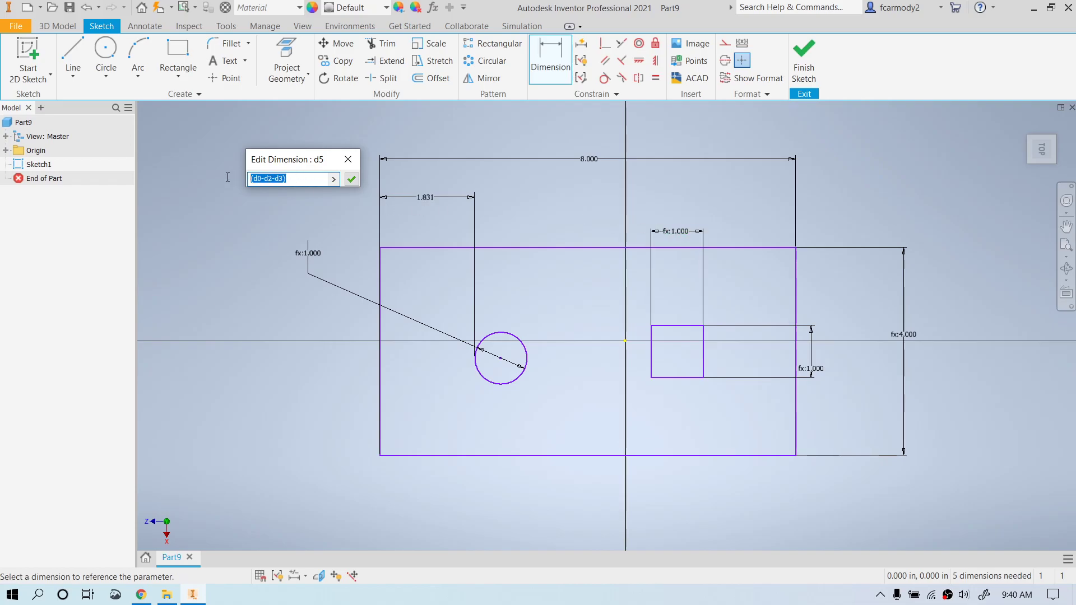
click(311, 183)
text(/3)
key(Return)
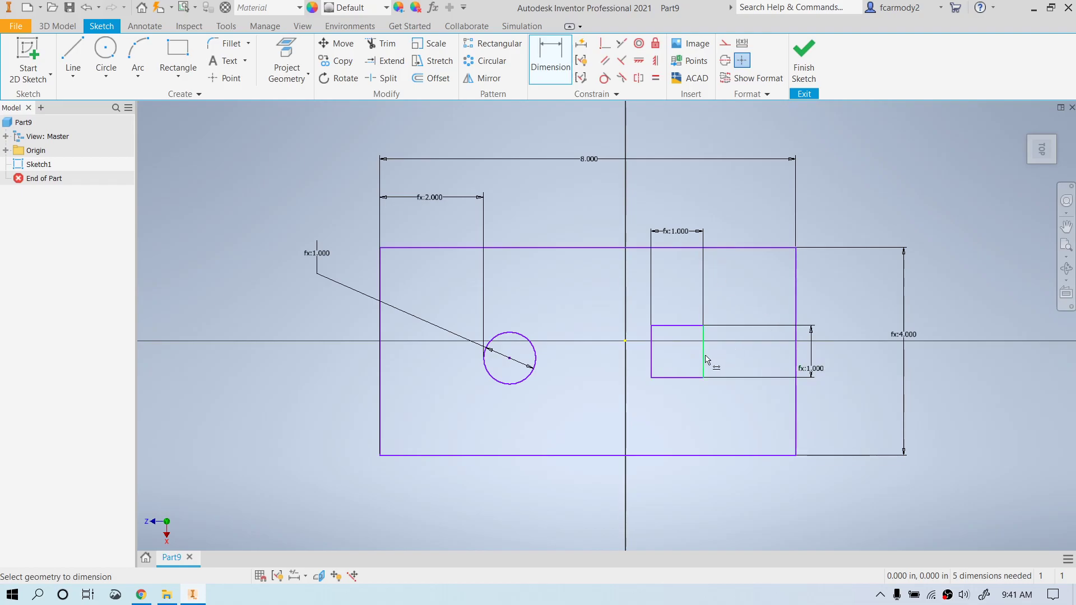
Step: Dimension the gap between the small square's right edge and the large rectangle's right edge, reusing the formula (d0-d2-d3)/3
click(796, 360)
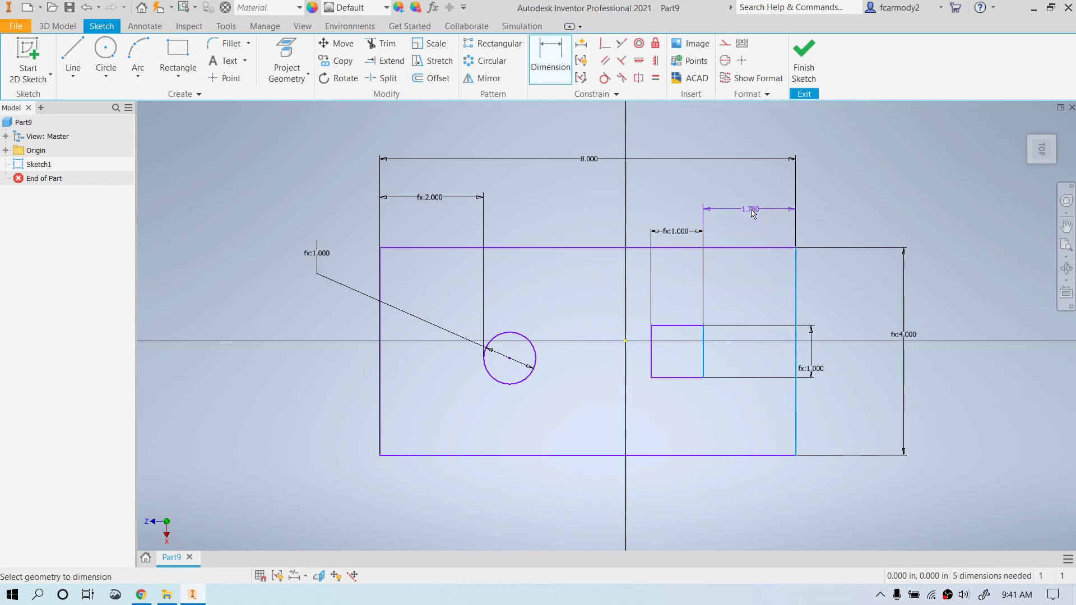
click(753, 214)
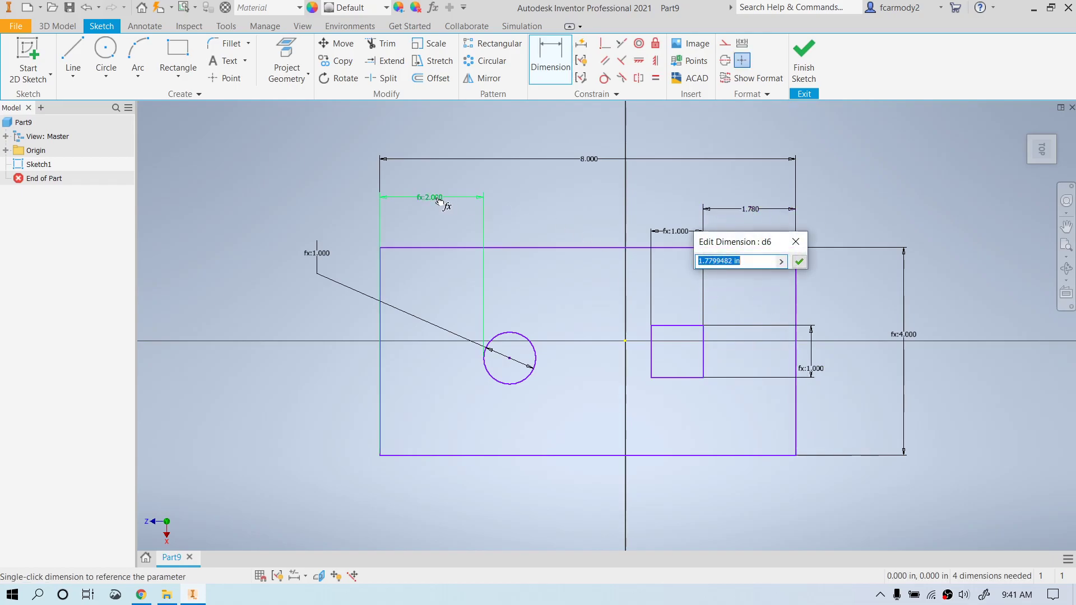
click(795, 242)
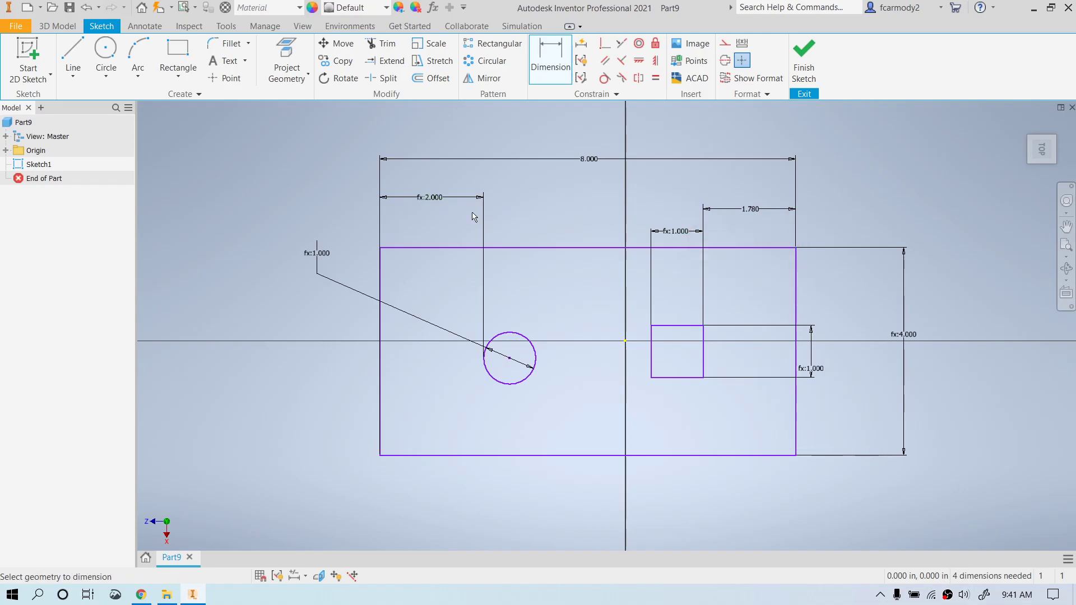
click(427, 200)
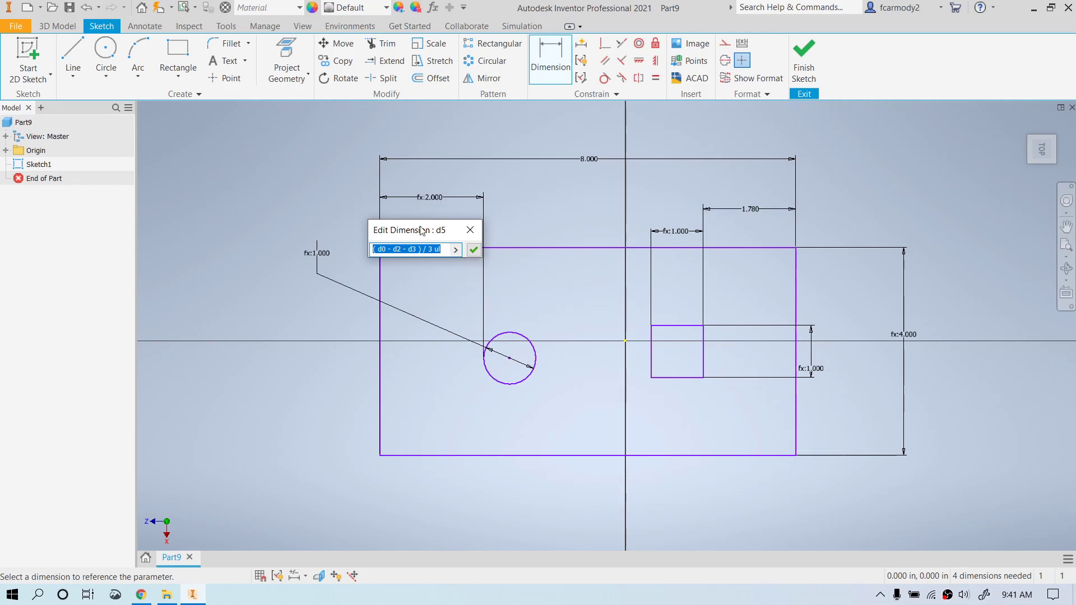
click(466, 238)
click(758, 211)
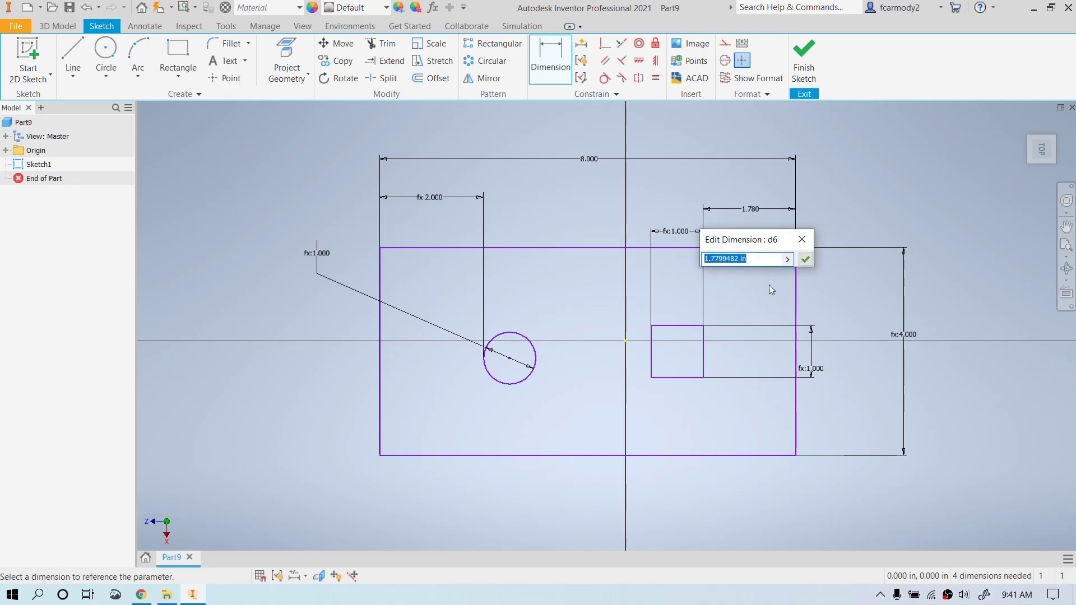
text(( d0 - d2 - d3 ) / 3 ul)
mouse_move(768, 261)
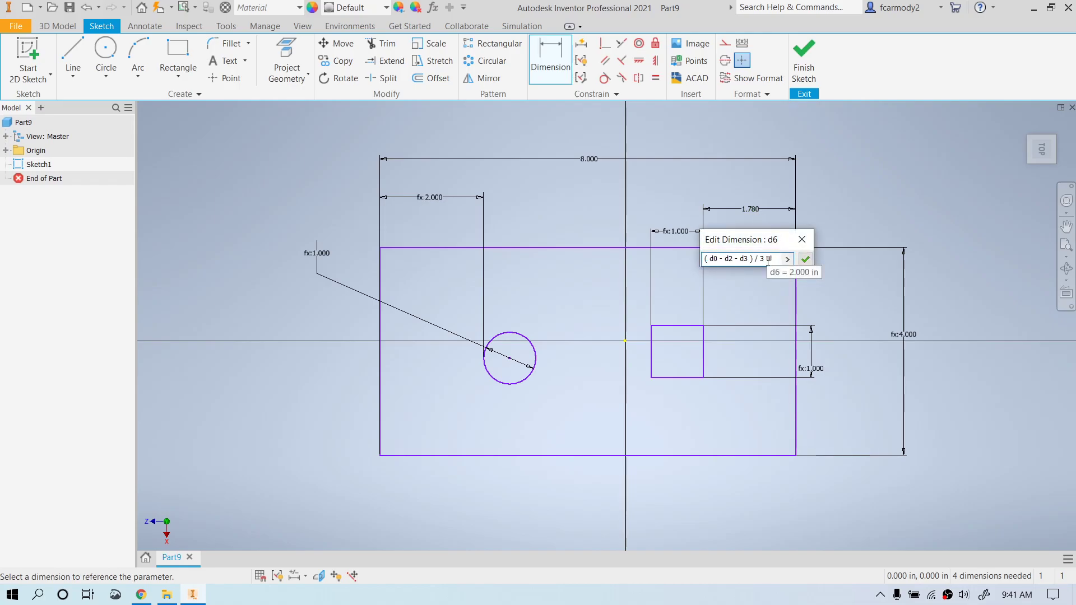
click(806, 261)
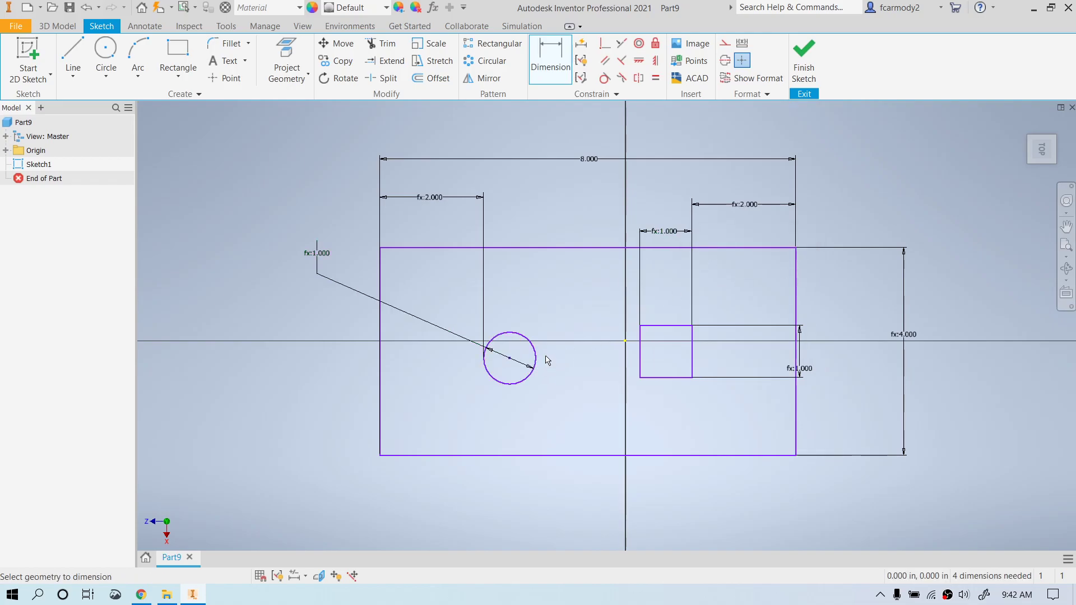
Step: Add a driven horizontal dimension between the circle's nearest tangent point and the small square's left edge
click(640, 354)
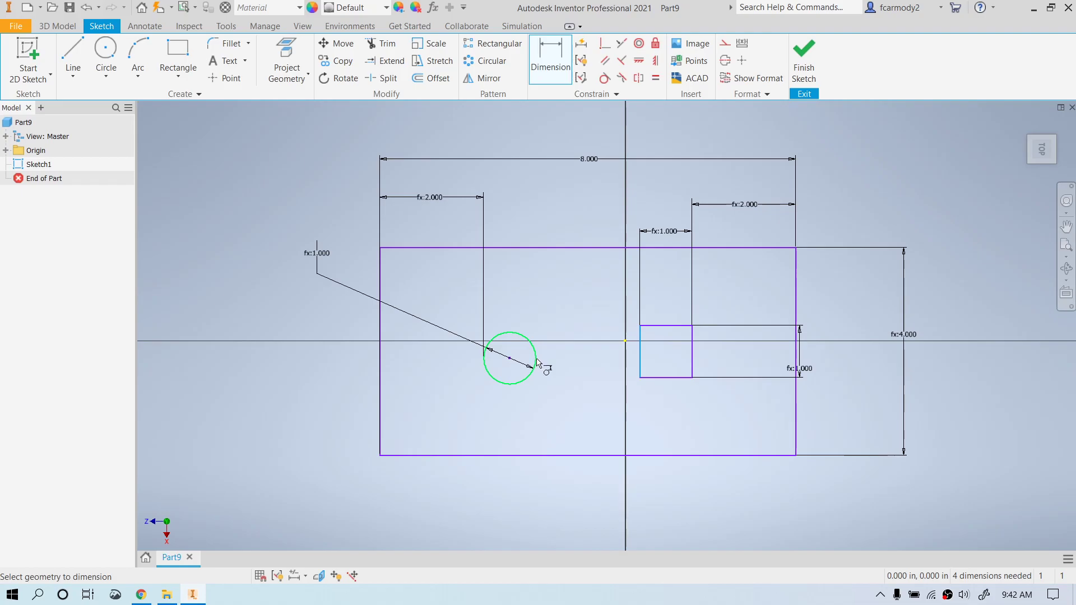
click(537, 361)
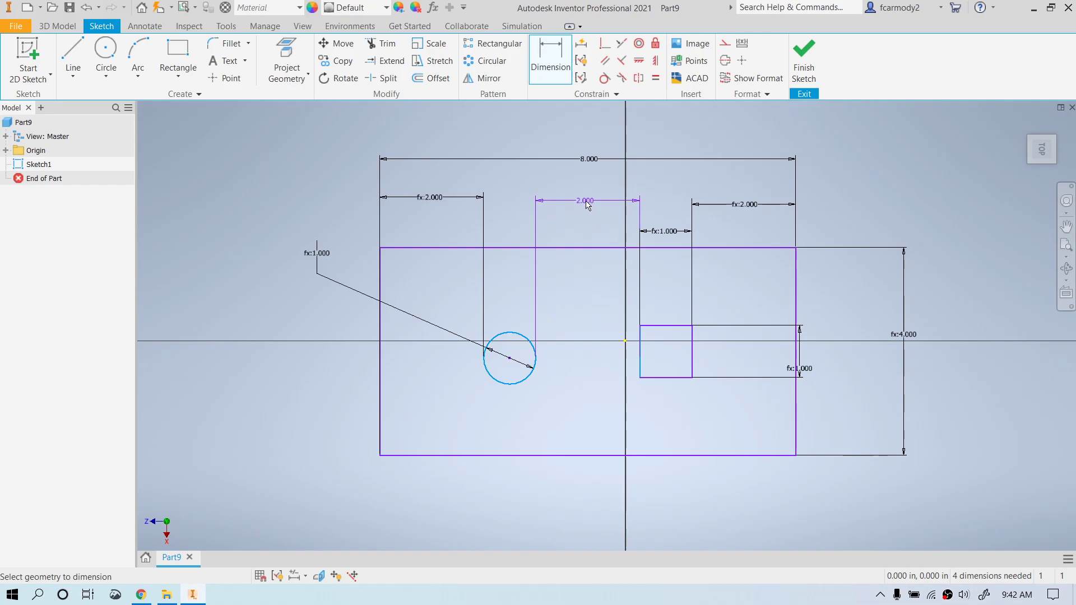
click(586, 203)
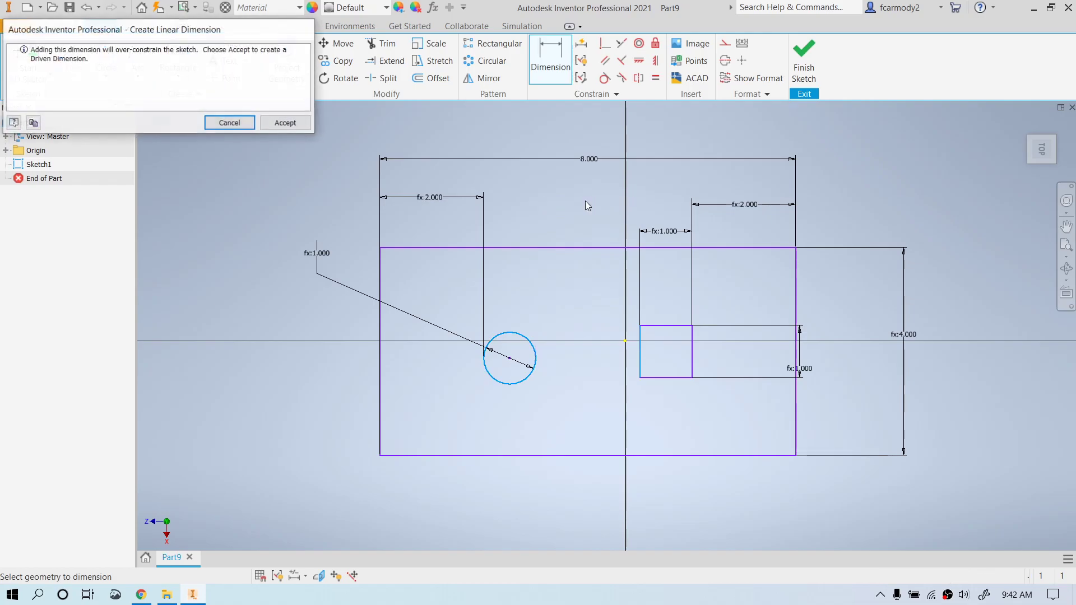
click(280, 125)
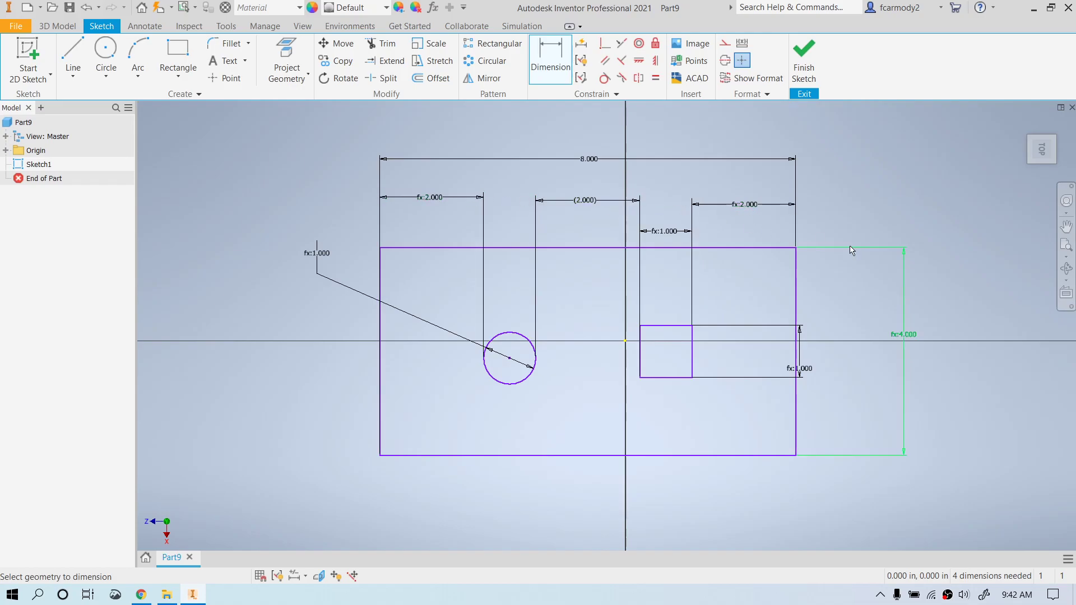
Step: Line up the square's width and right-gap dimensions with the other horizontal gaps, and move its height dimension outside the large rectangle
double_click(653, 234)
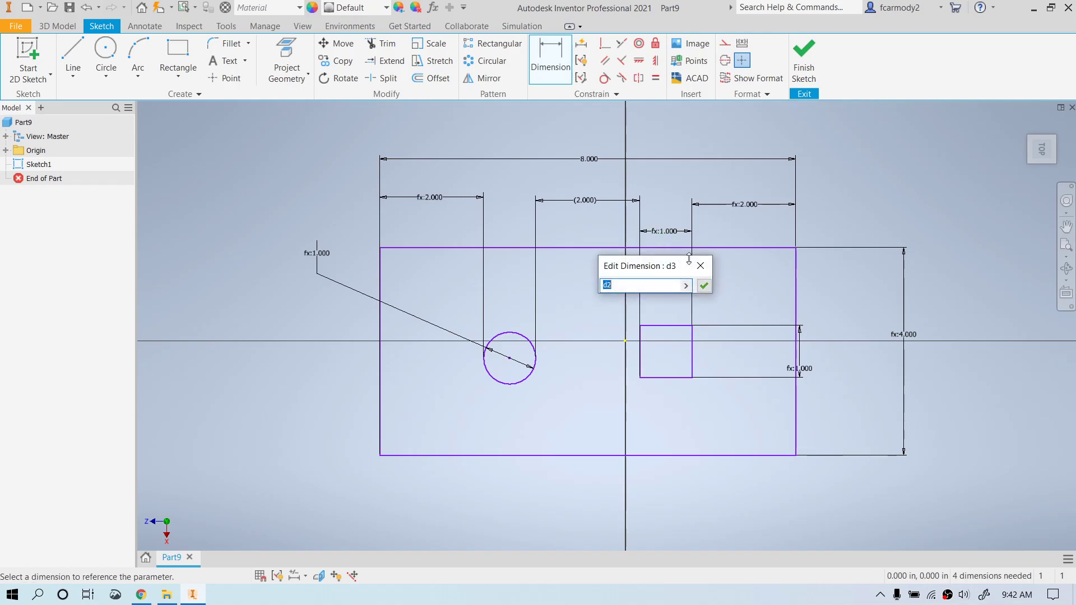
click(708, 270)
right_click(636, 130)
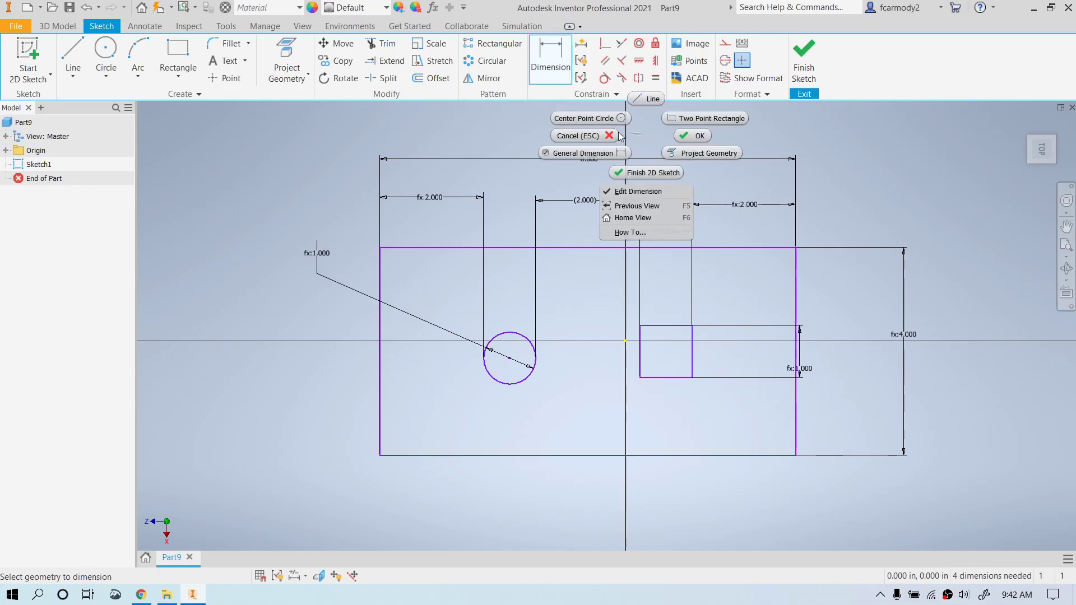
click(583, 135)
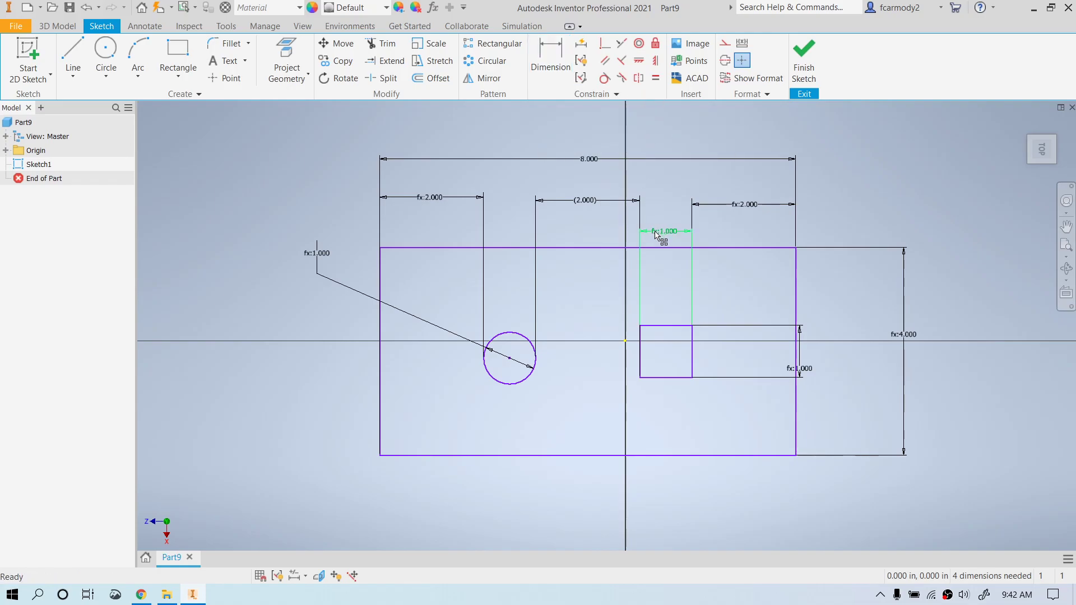
drag(658, 232, 660, 204)
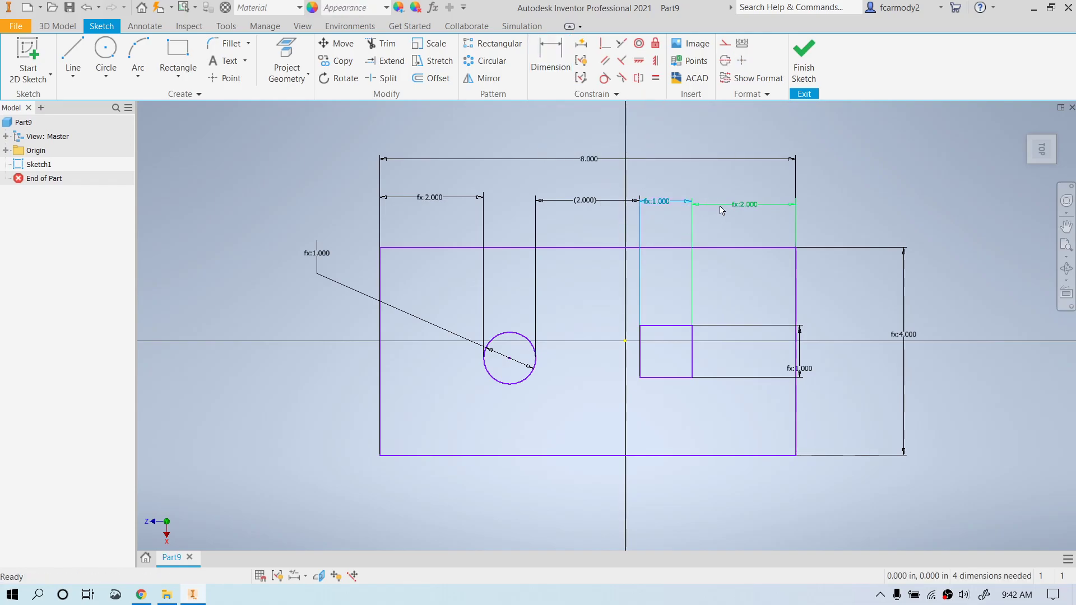
drag(738, 211, 737, 205)
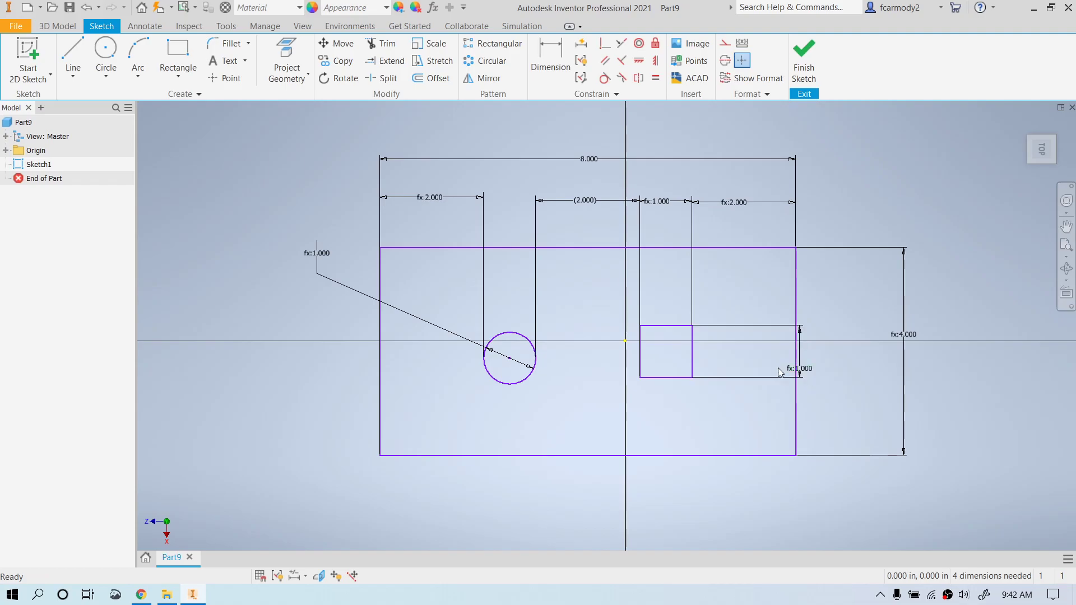
drag(801, 371, 826, 373)
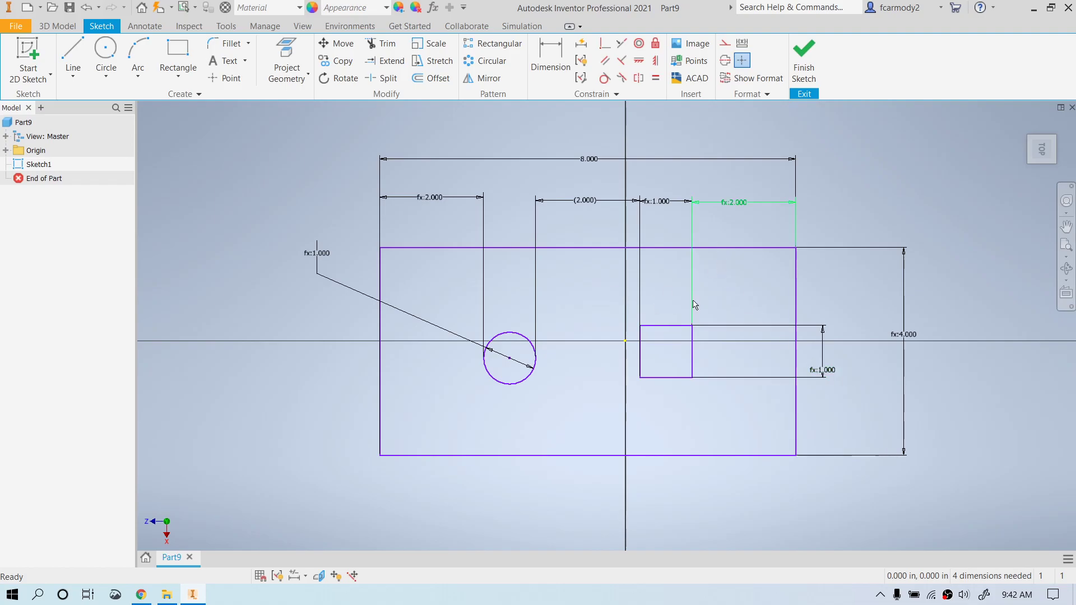
Step: Place a vertical dimension between the large rectangle's top edge and the small square's top edge, in line with the square's height dimension
click(552, 60)
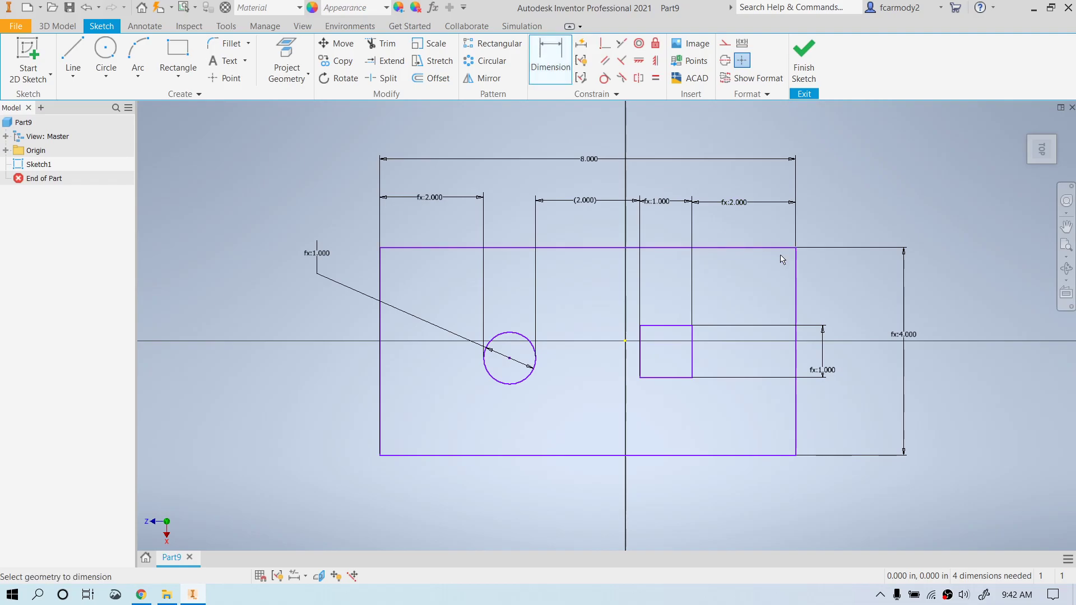
click(669, 247)
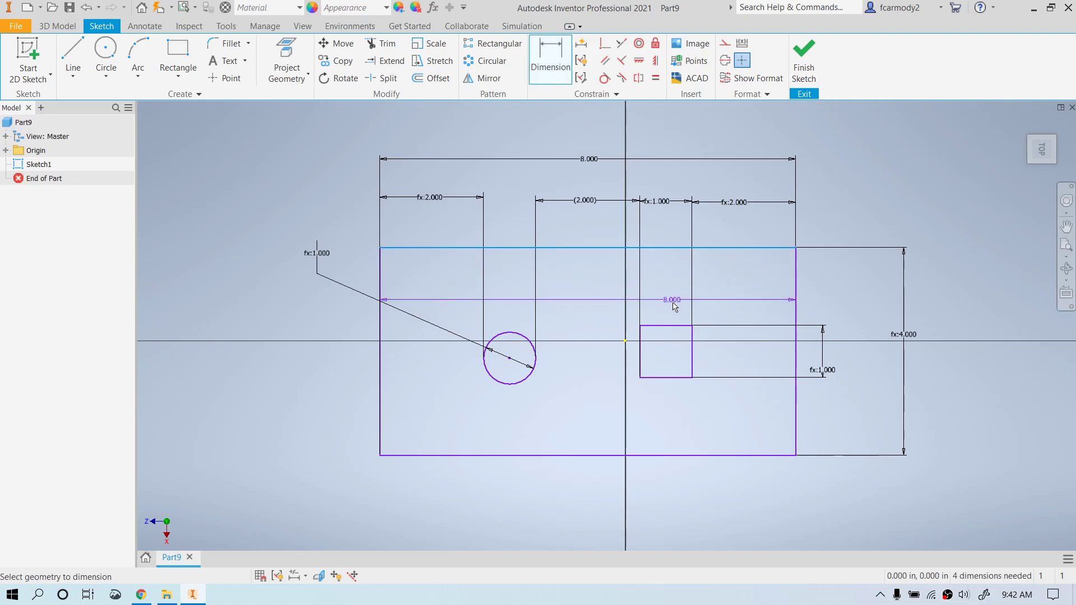
click(670, 326)
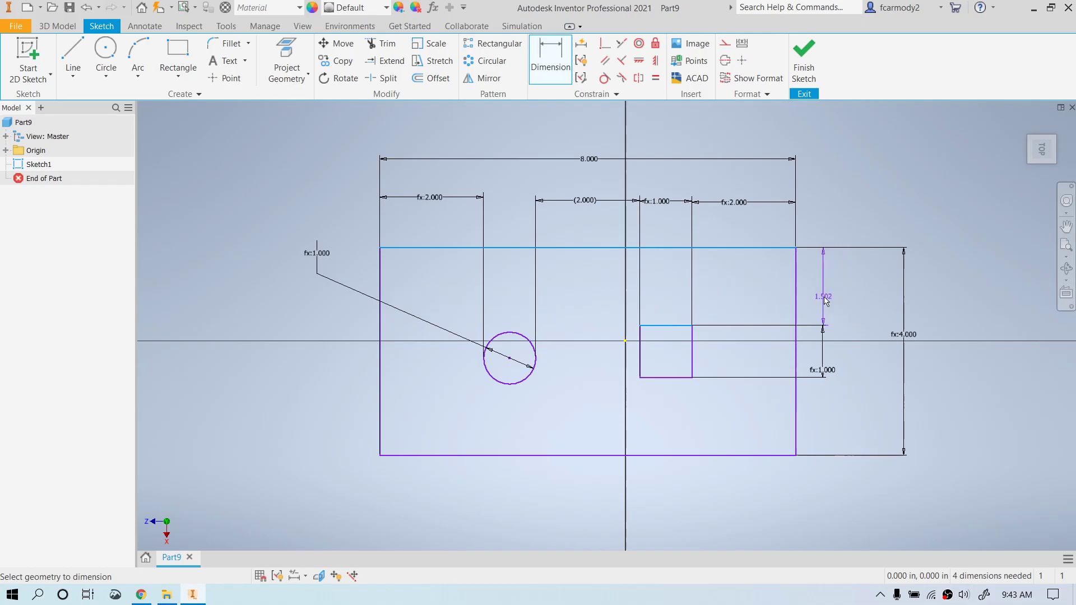
click(825, 301)
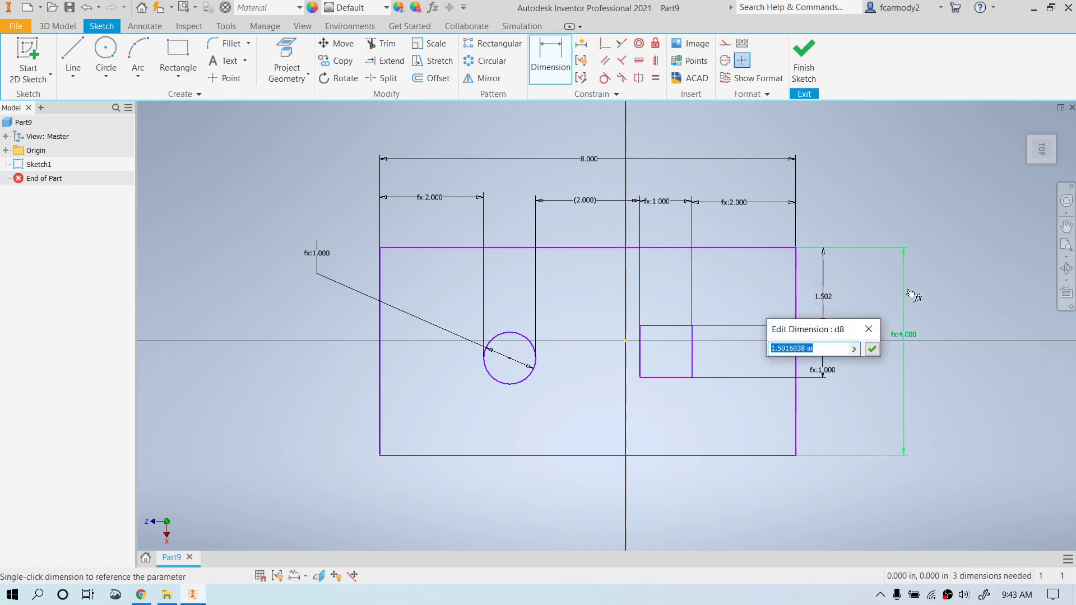
Step: Set the small square's top gap to the formula (d1-d4)/2 and review the stored expression
click(902, 337)
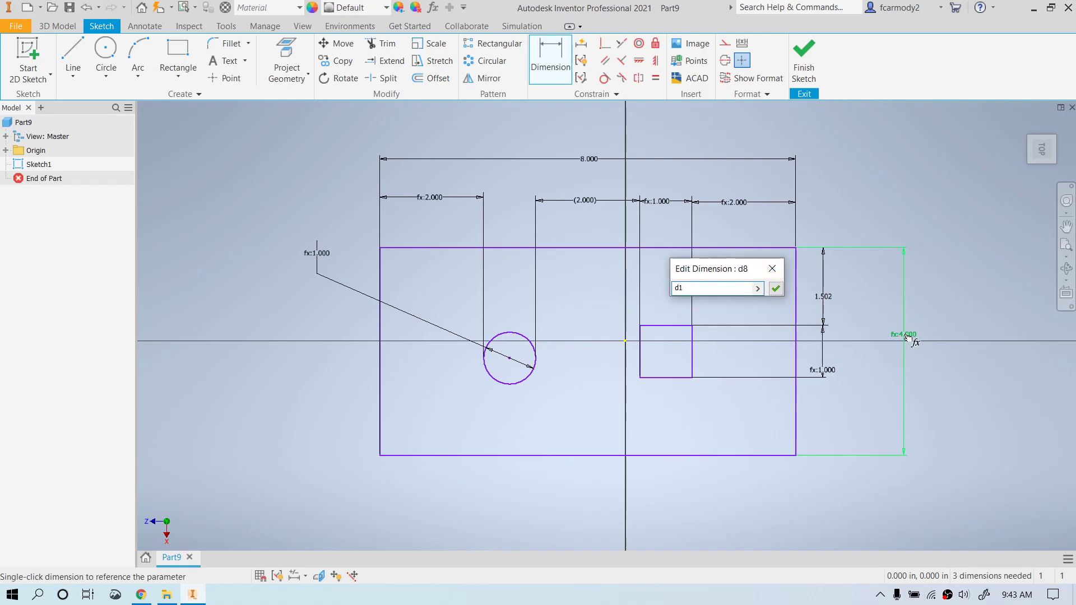
text(-)
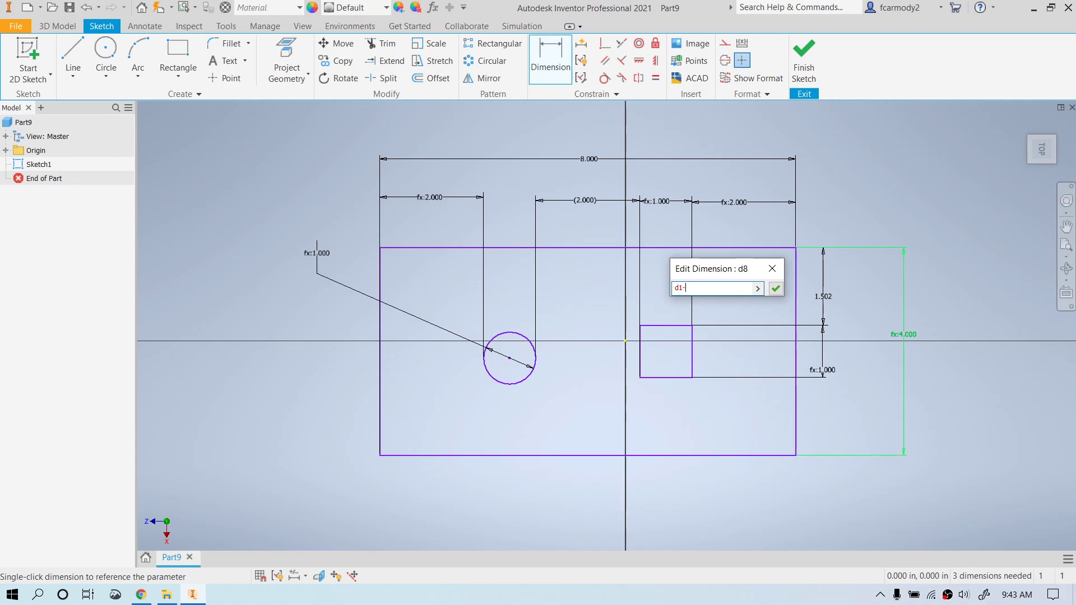
click(834, 370)
text())
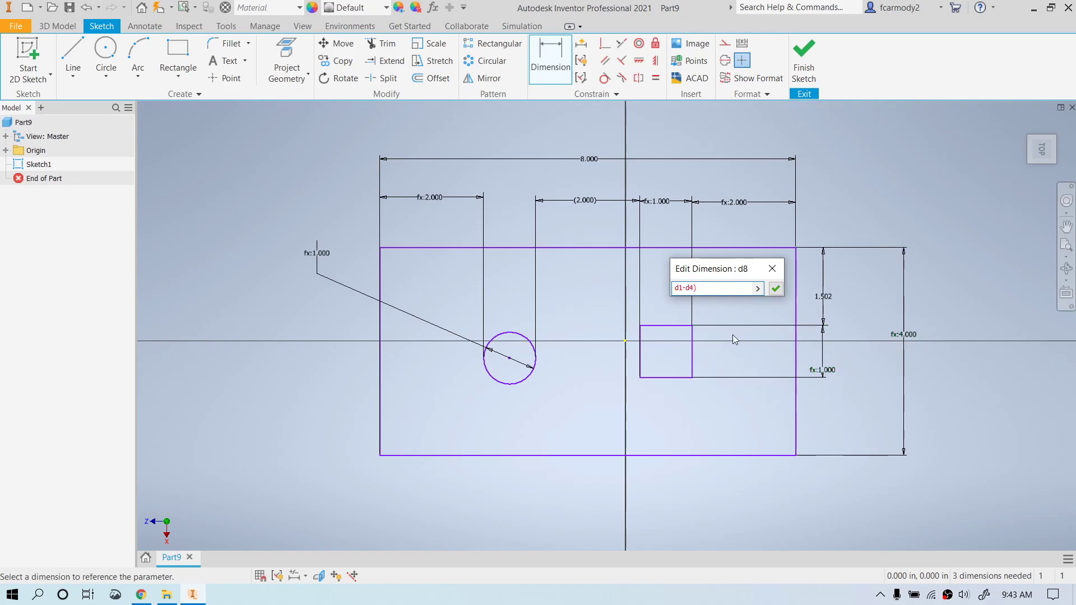
click(676, 289)
text(()
click(702, 288)
text(/2)
click(775, 289)
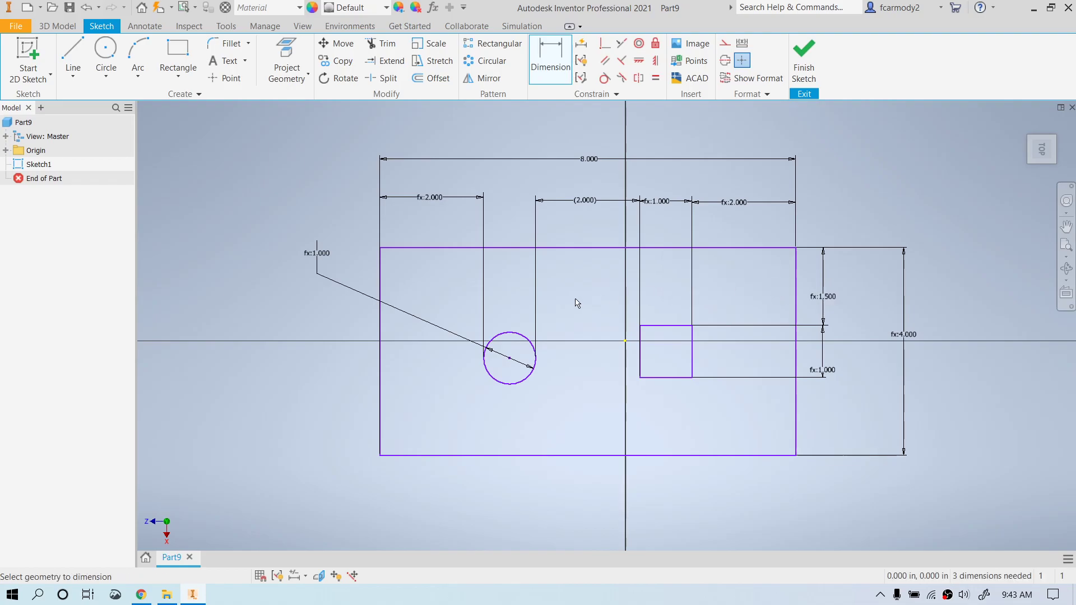
double_click(822, 300)
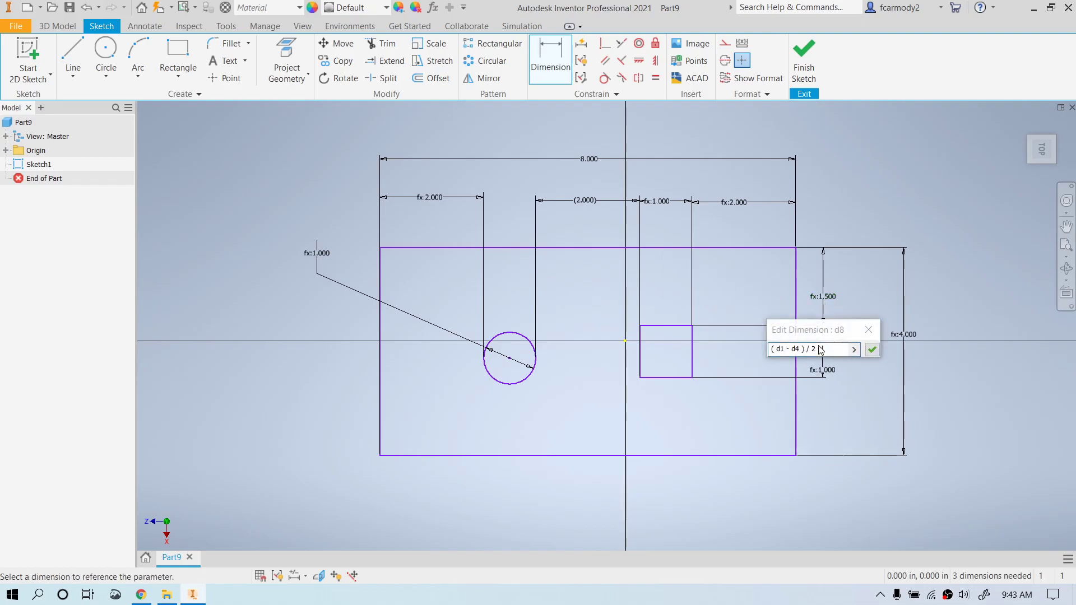
drag(771, 348, 810, 349)
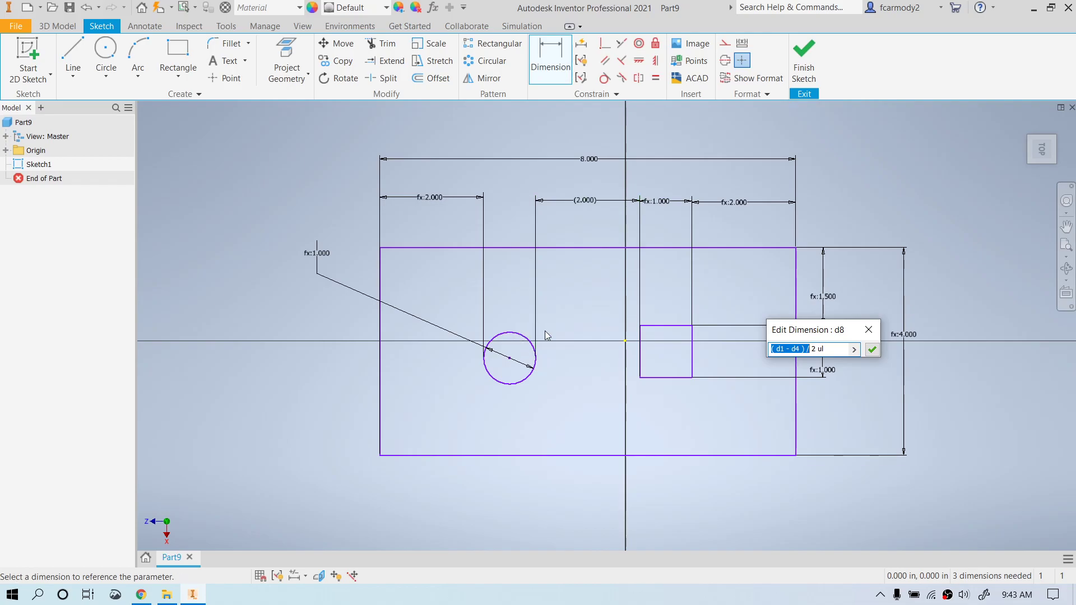
click(866, 330)
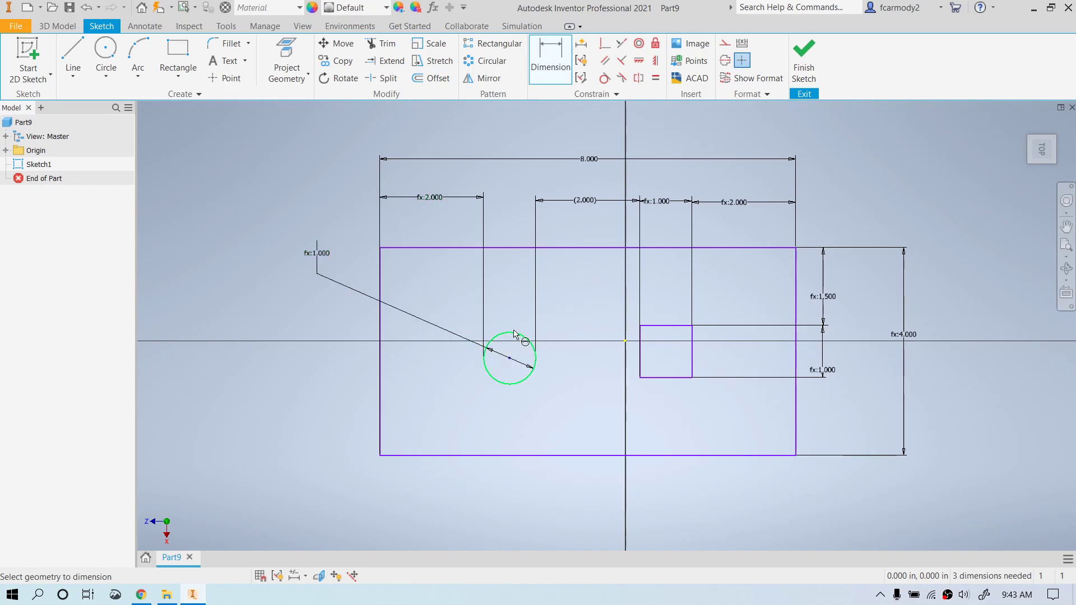
Step: Dimension the vertical gap from the large rectangle's top edge to the circle's top tangent point as (d1-d2)/2, and finish the sketch
click(509, 248)
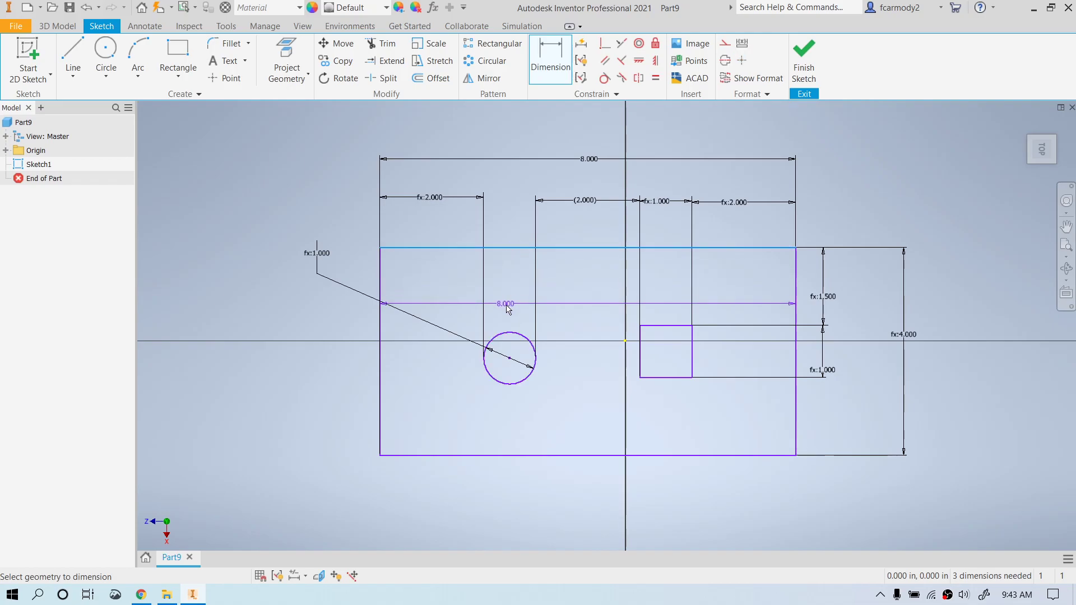
click(510, 336)
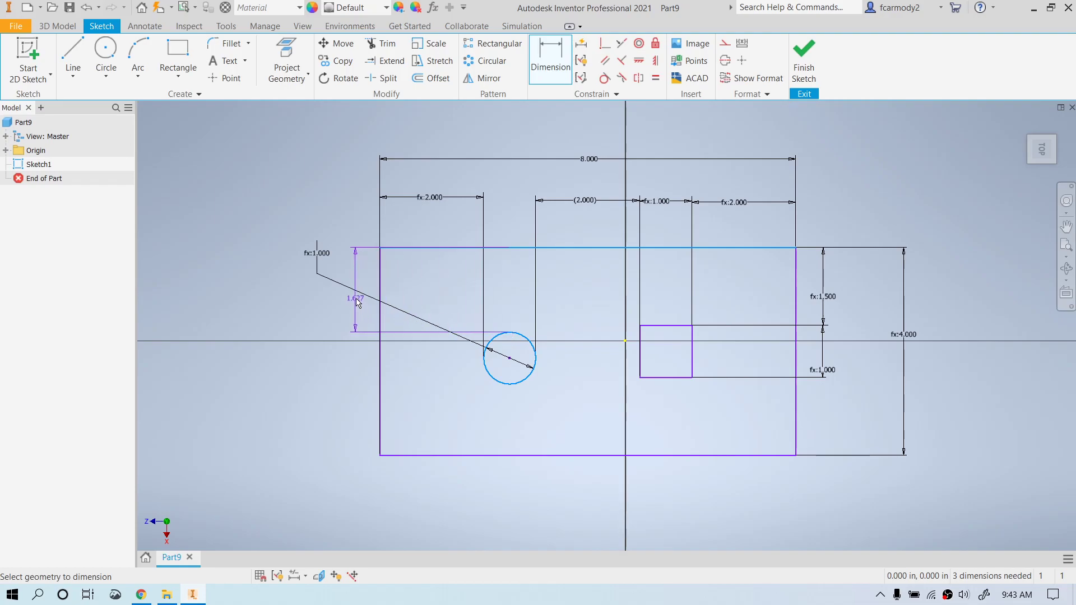
click(357, 303)
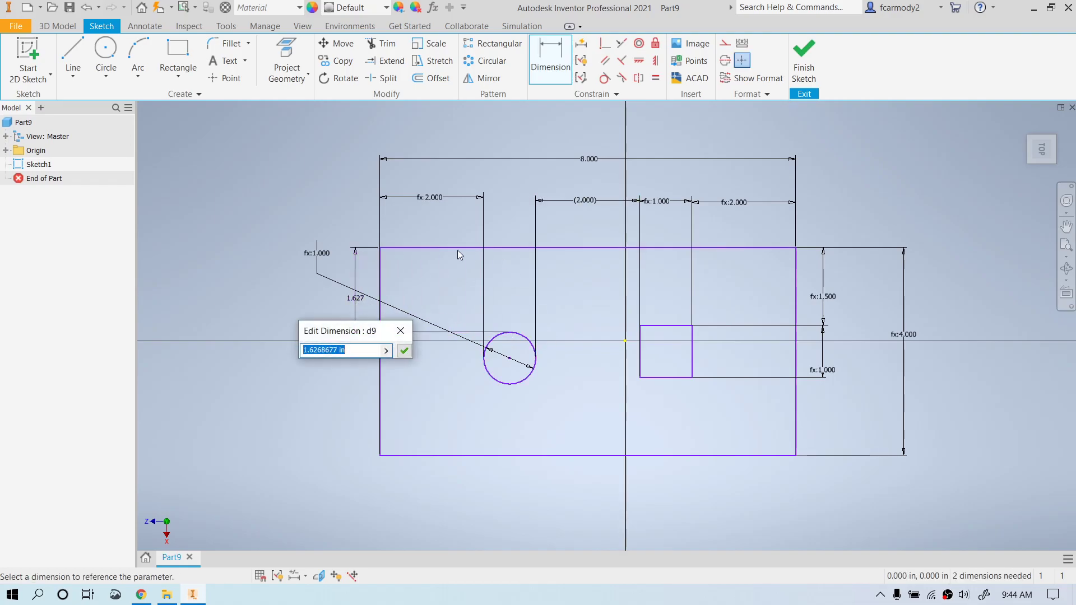
click(918, 335)
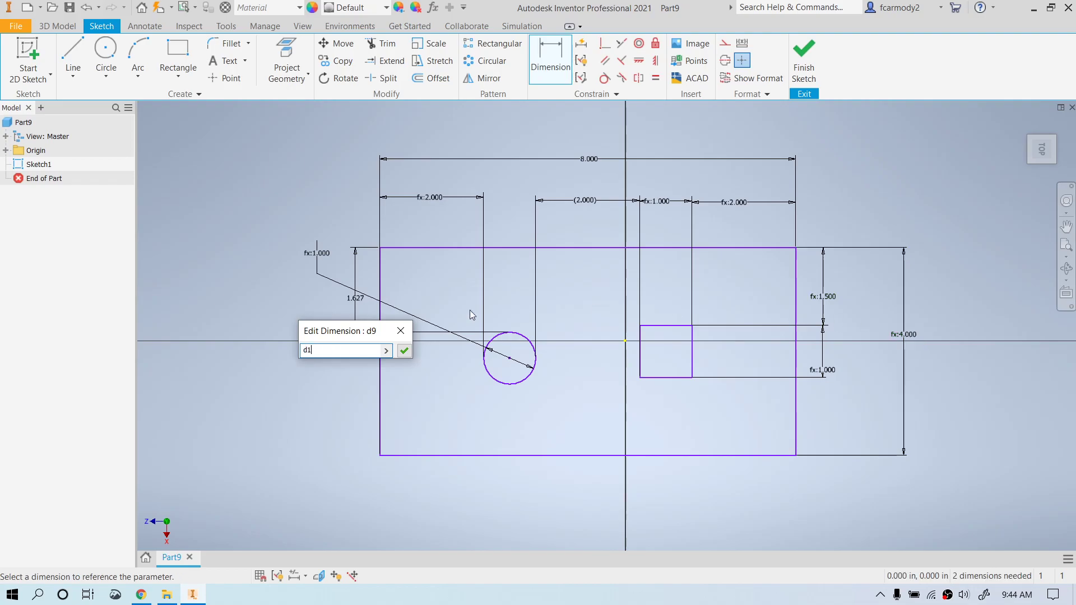
text(-)
click(324, 257)
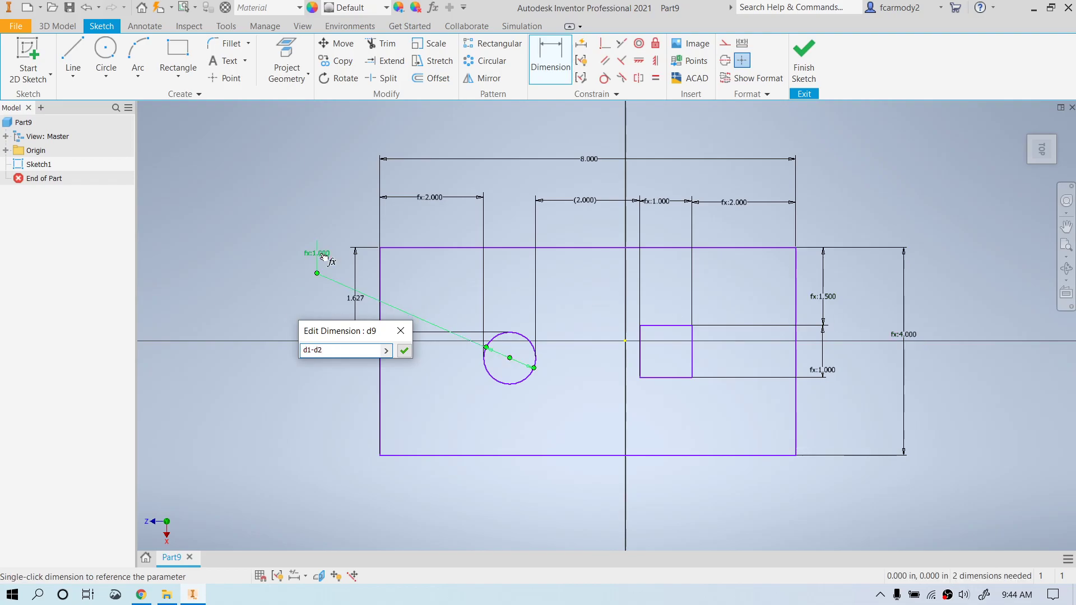
text())
text(()
text(/2)
key(Return)
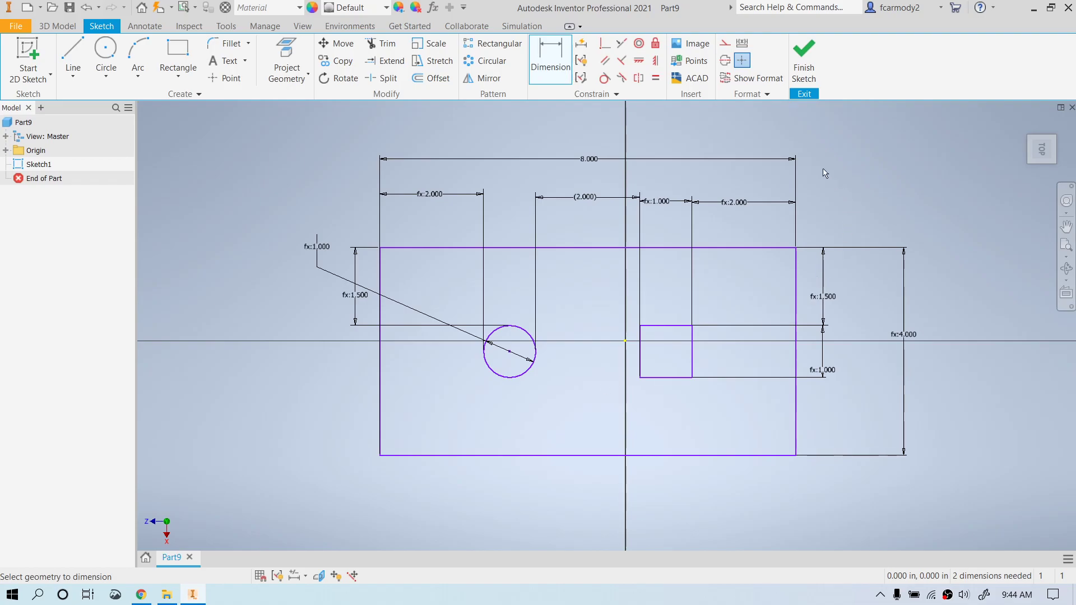
click(804, 61)
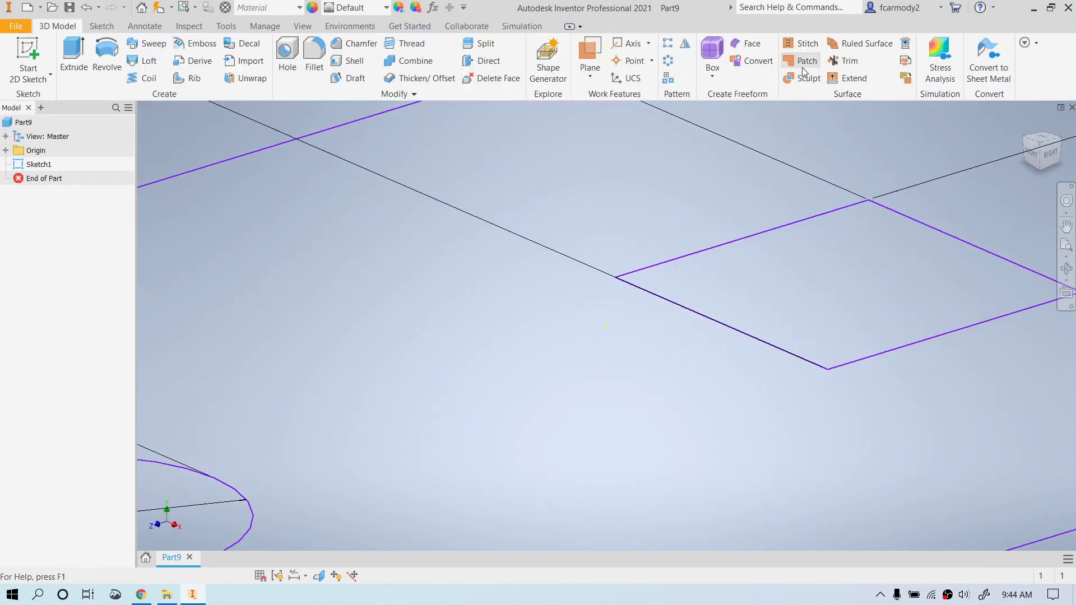
Step: Extrude the large rectangle's profile 1 in upward, leaving the circle and the small square as openings
scroll(927, 212, down, 3)
scroll(927, 212, up, 6)
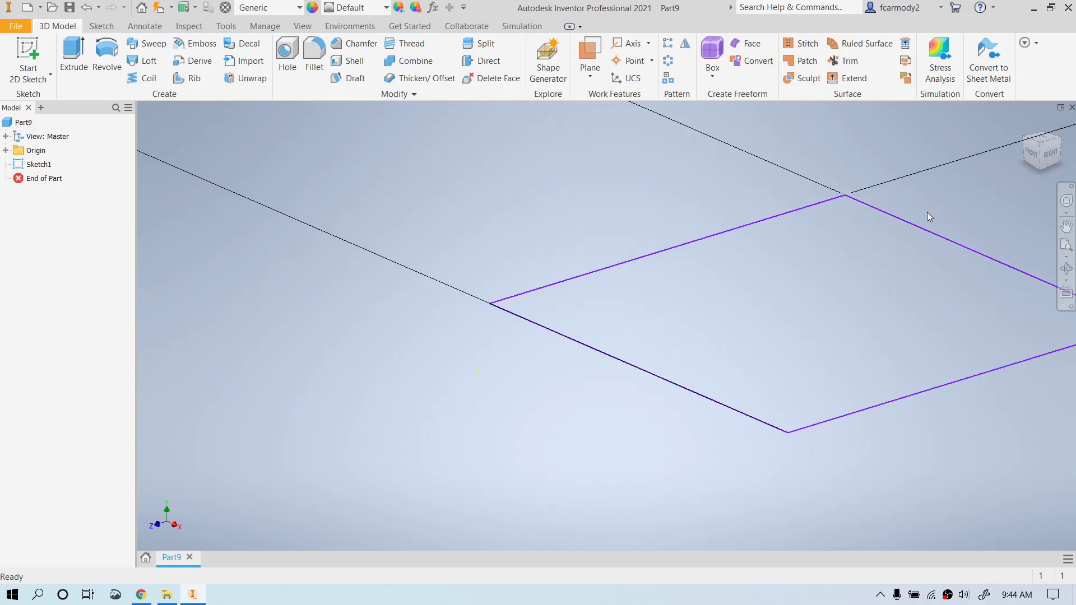
scroll(927, 212, down, 2)
scroll(927, 212, up, 2)
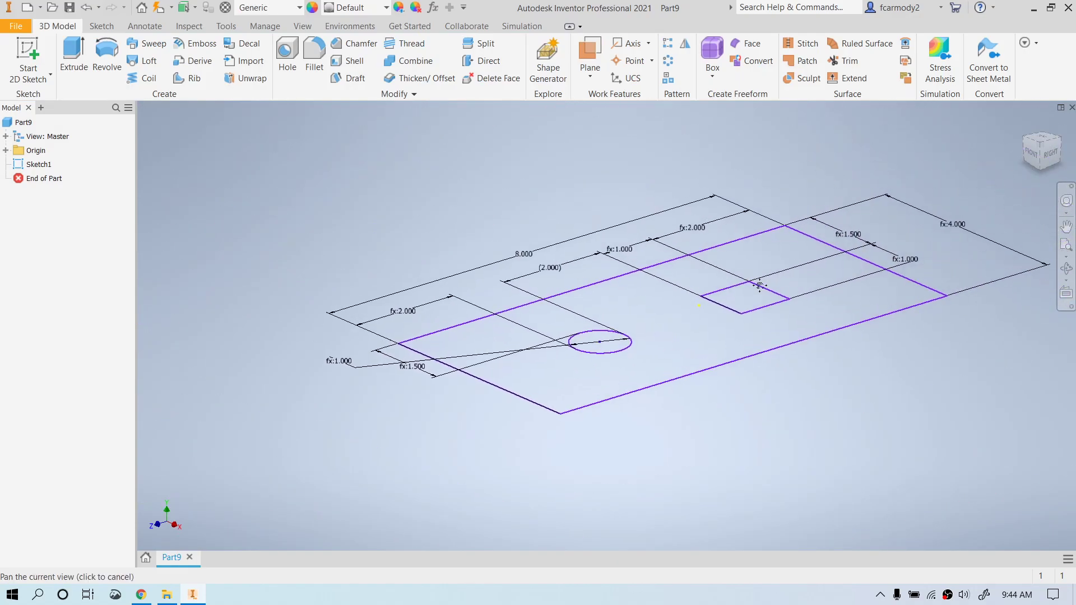
scroll(672, 224, down, 2)
click(70, 52)
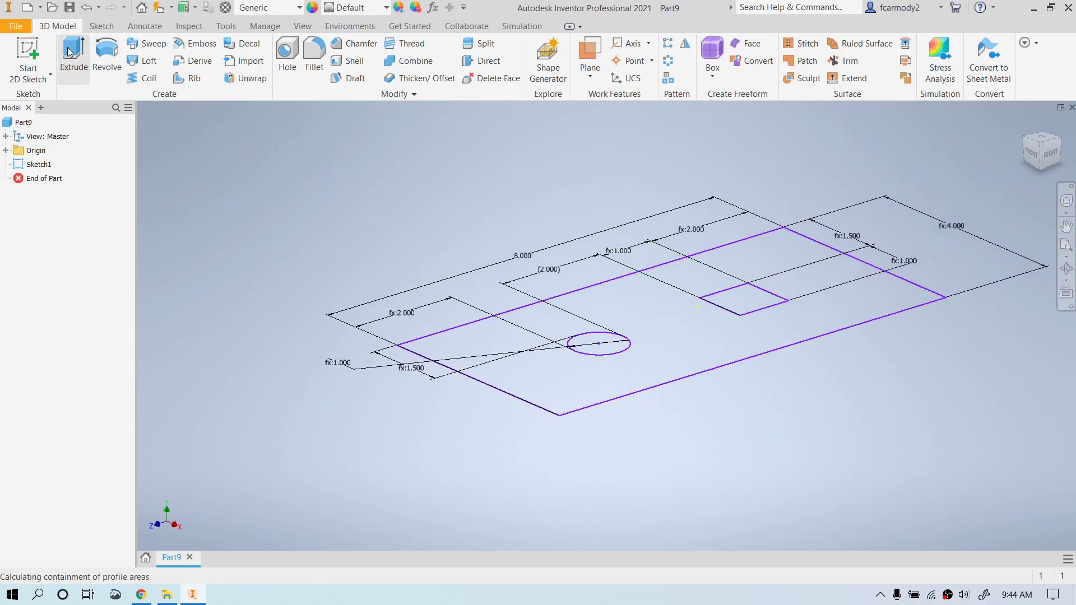
click(626, 323)
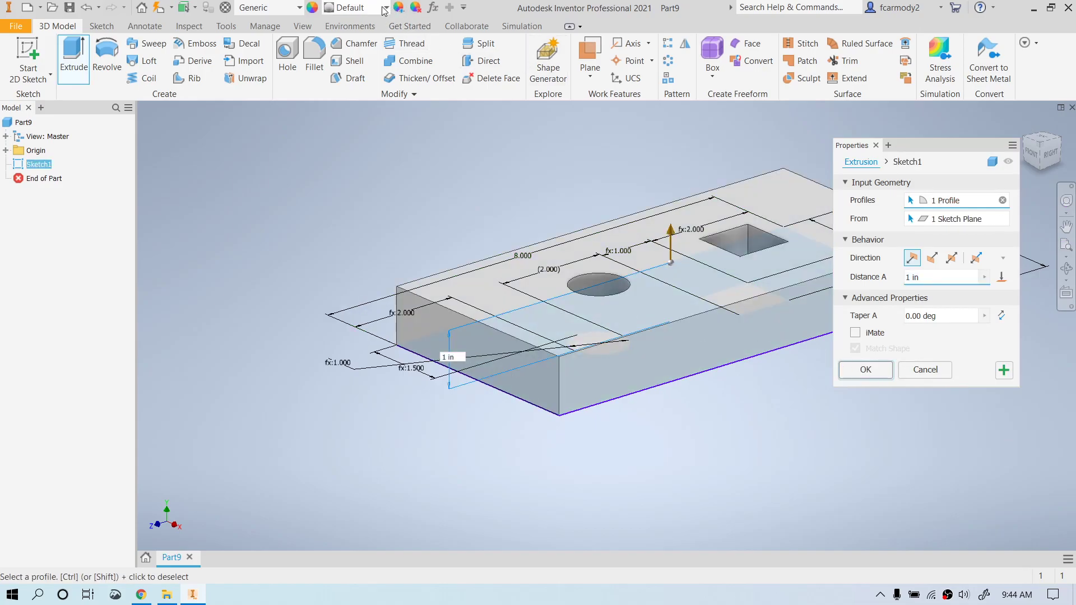
click(863, 375)
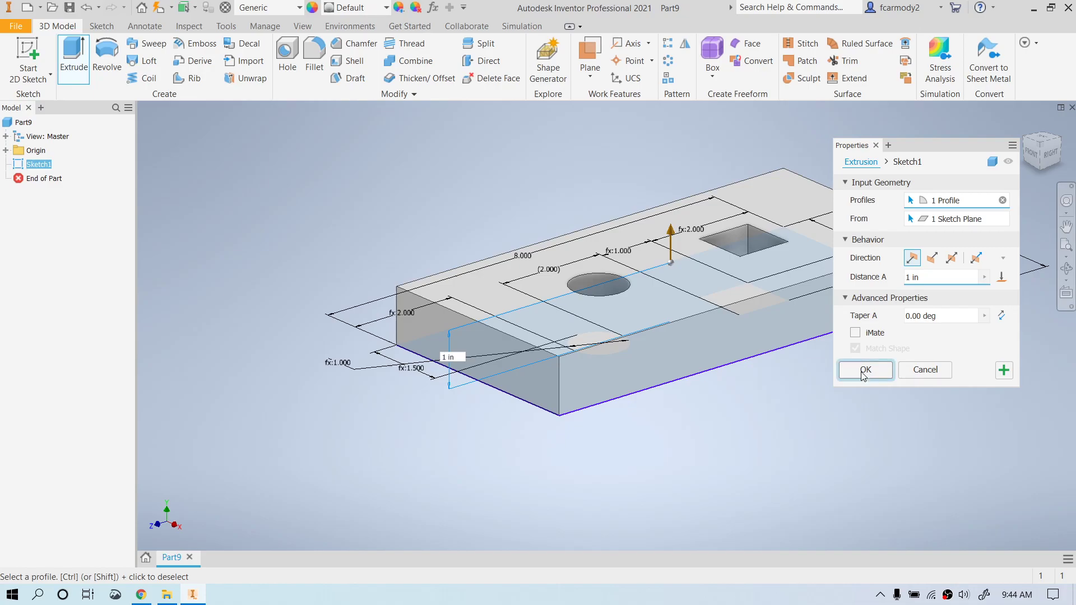
Step: Apply the Gold - Metal appearance to the extruded plate and view it from a higher angle
click(299, 8)
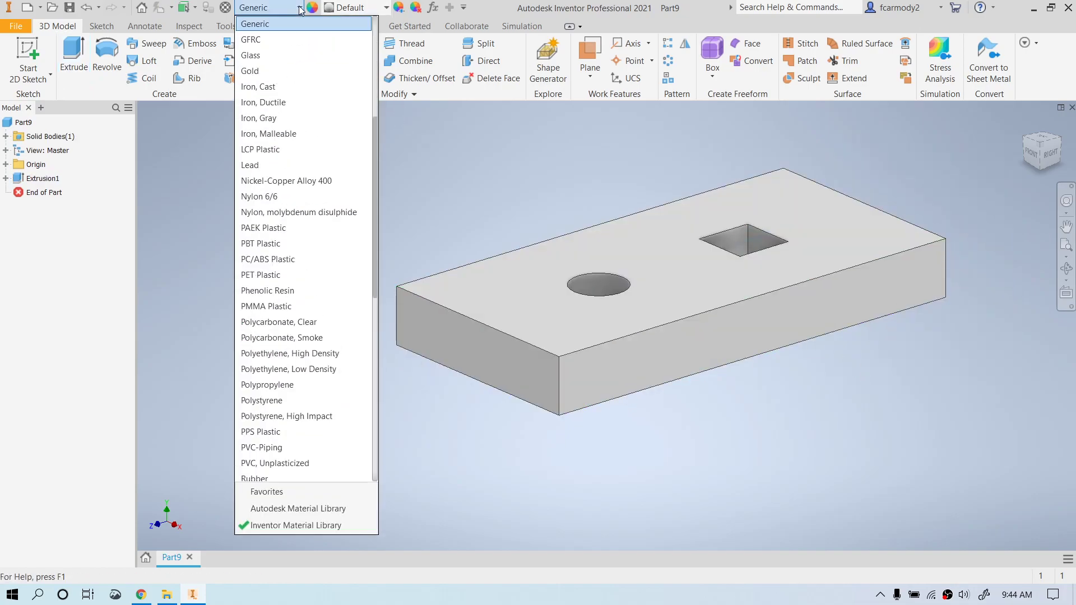
click(371, 8)
click(372, 7)
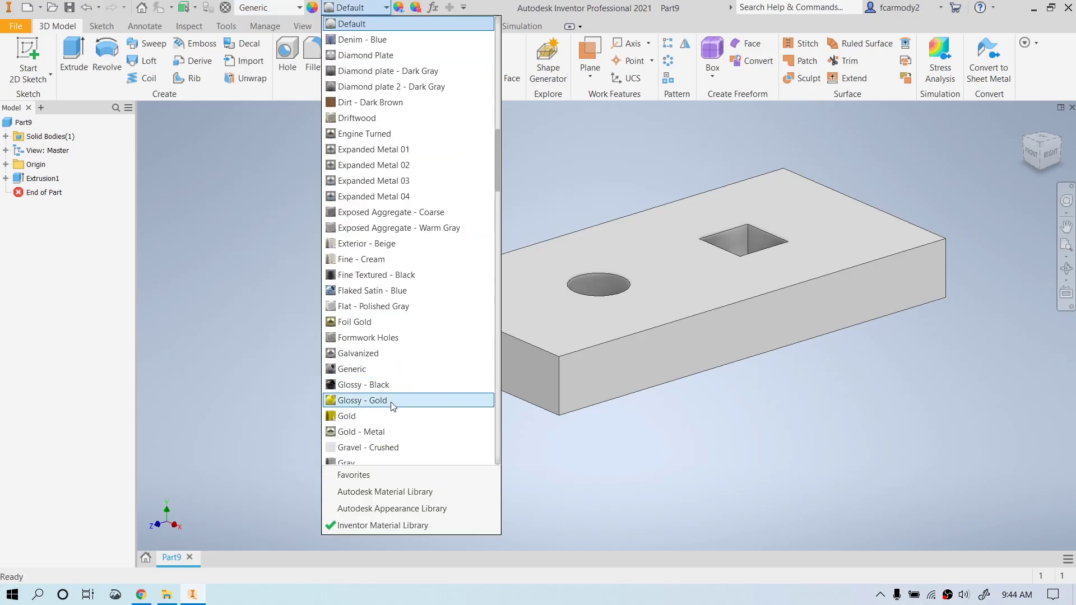
click(391, 432)
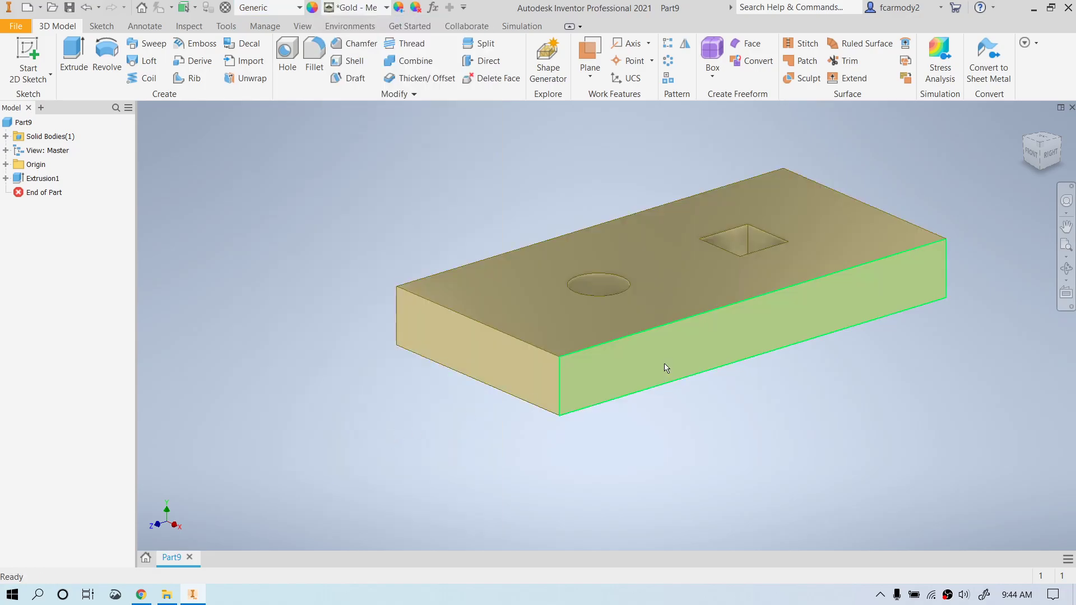
shift+middle_drag(670, 292, 927, 186)
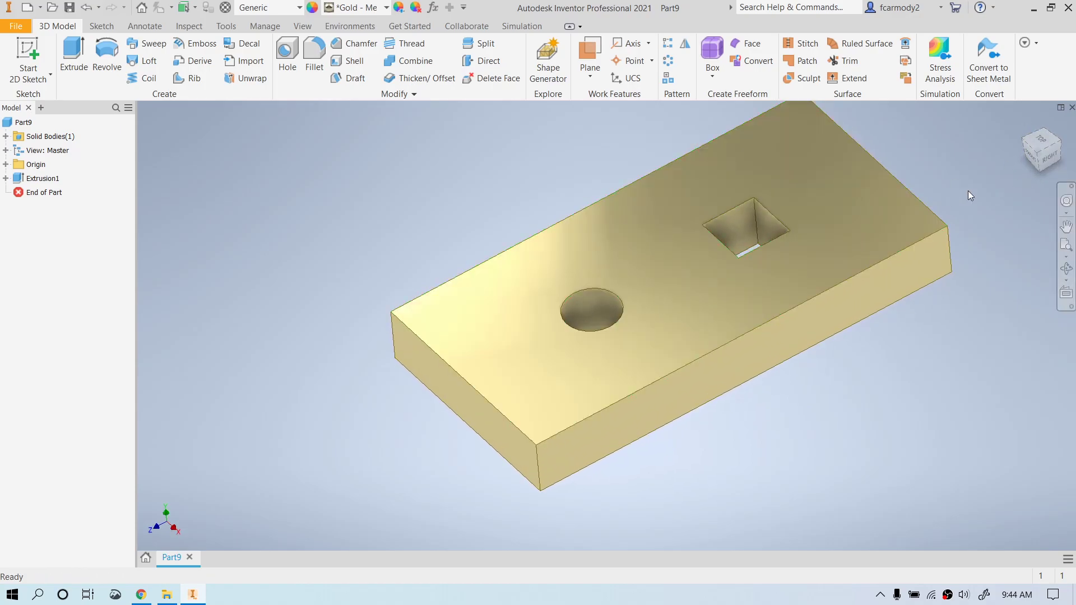